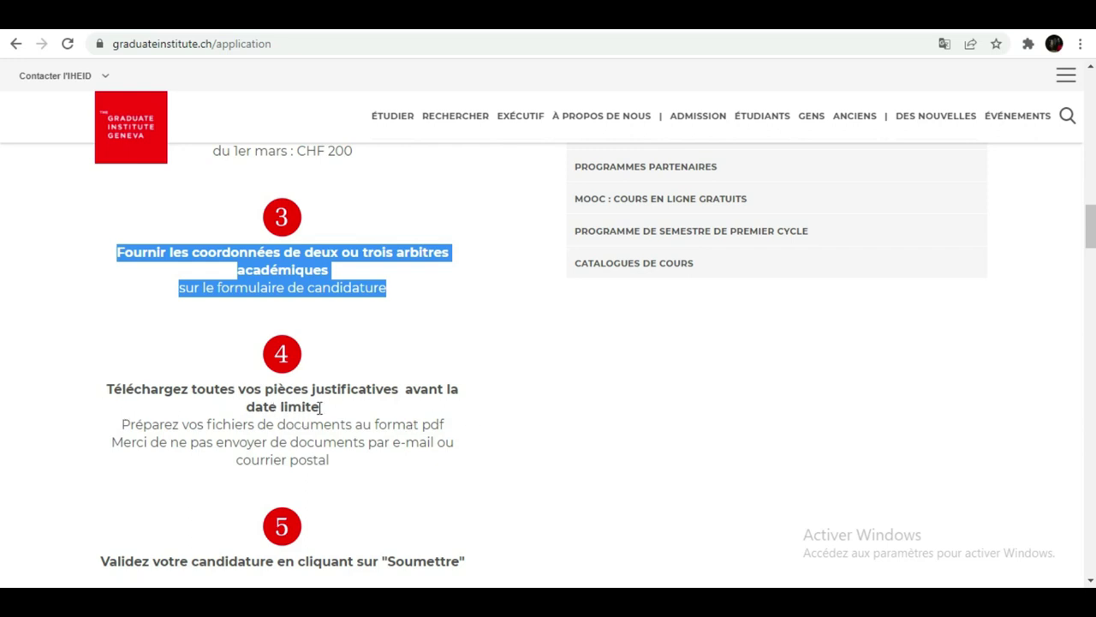
- Review the five application steps on the 2022-23 admissions page, including the instructions for supporting documents and submission
{"action": "left_click_drag", "start_coordinate": [331, 467], "coordinate": [130, 420]}
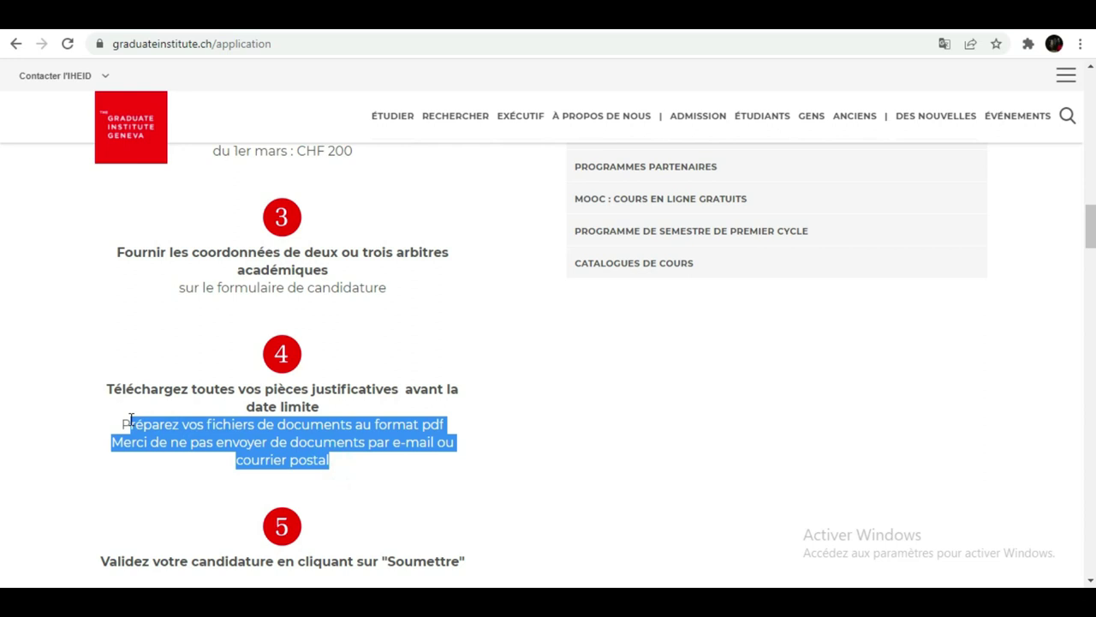
{"action": "scroll", "coordinate": [441, 353], "scroll_direction": "down", "scroll_amount": 2}
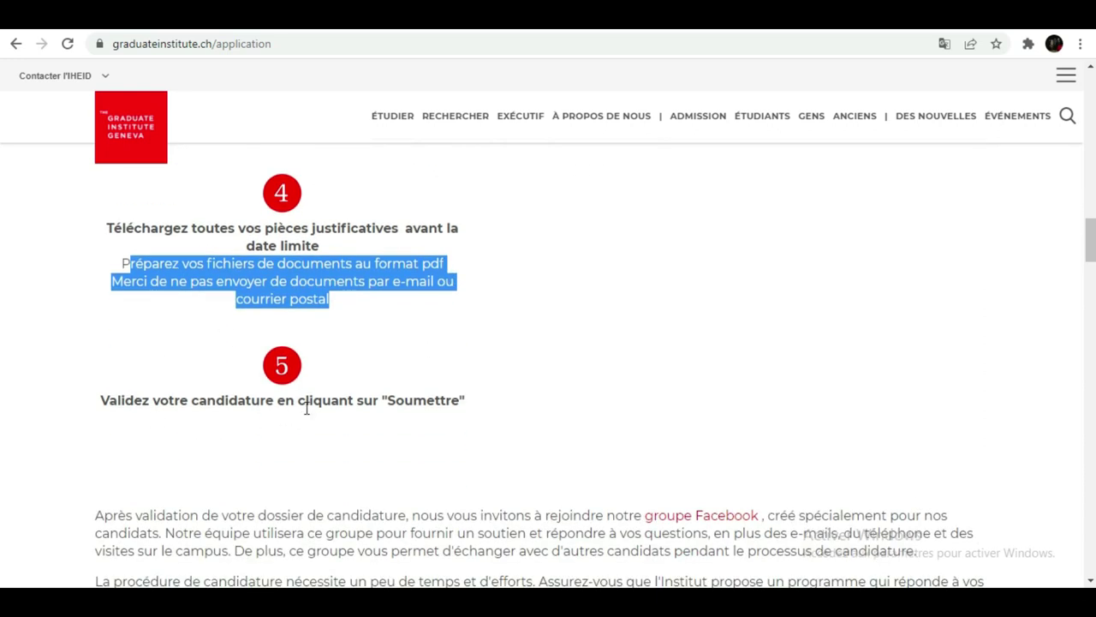
{"action": "scroll", "coordinate": [543, 390], "scroll_direction": "down", "scroll_amount": 3}
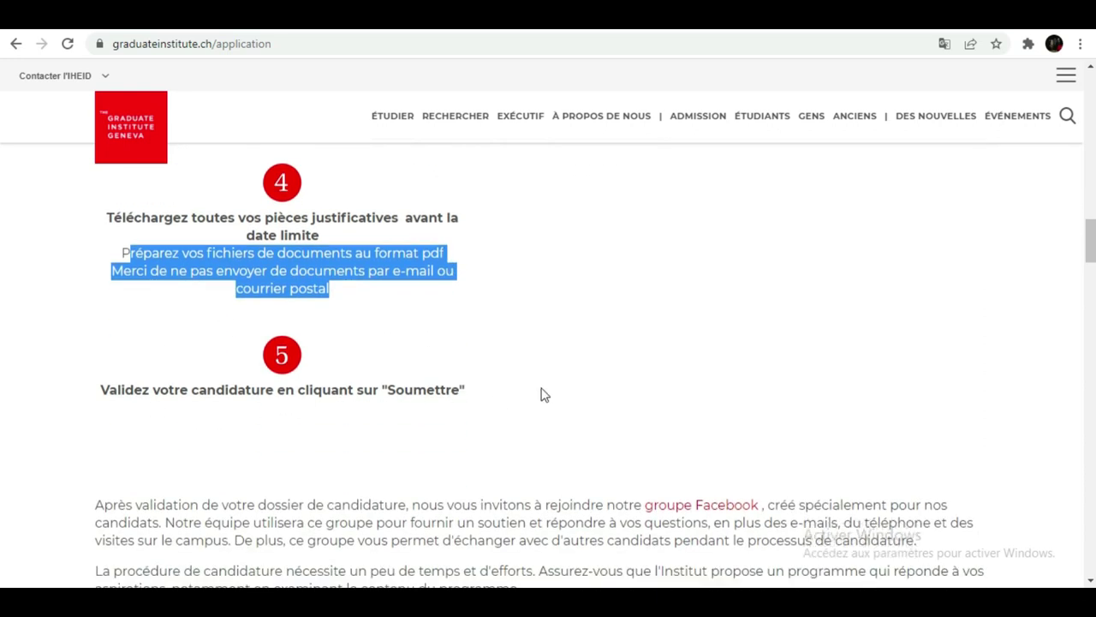
{"action": "scroll", "coordinate": [543, 391], "scroll_direction": "up", "scroll_amount": 9}
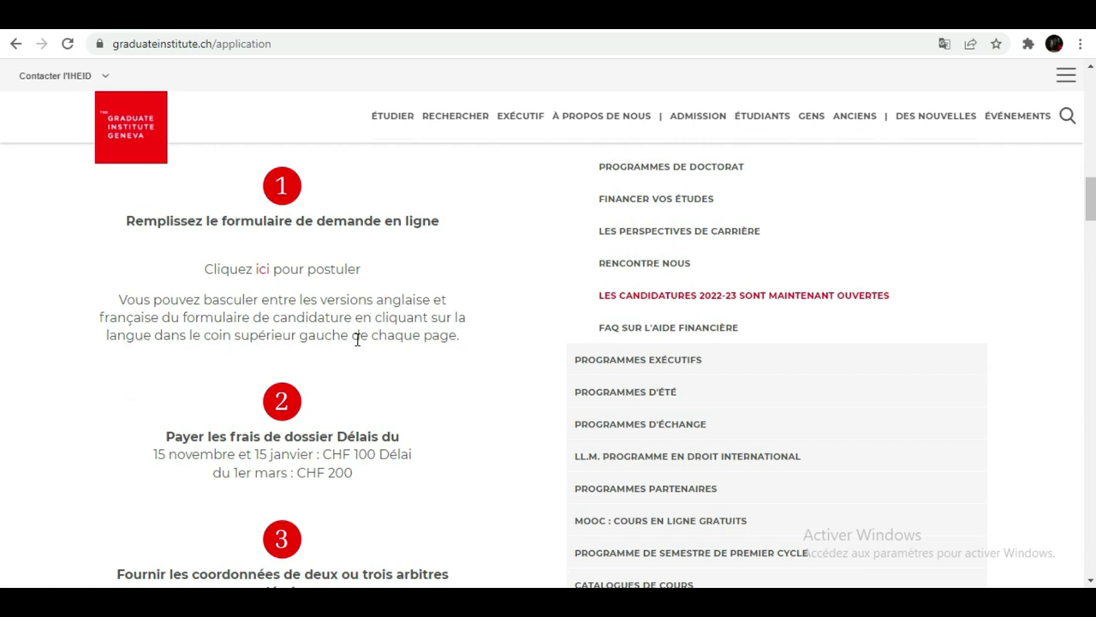
{"action": "scroll", "coordinate": [591, 313], "scroll_direction": "up", "scroll_amount": 8}
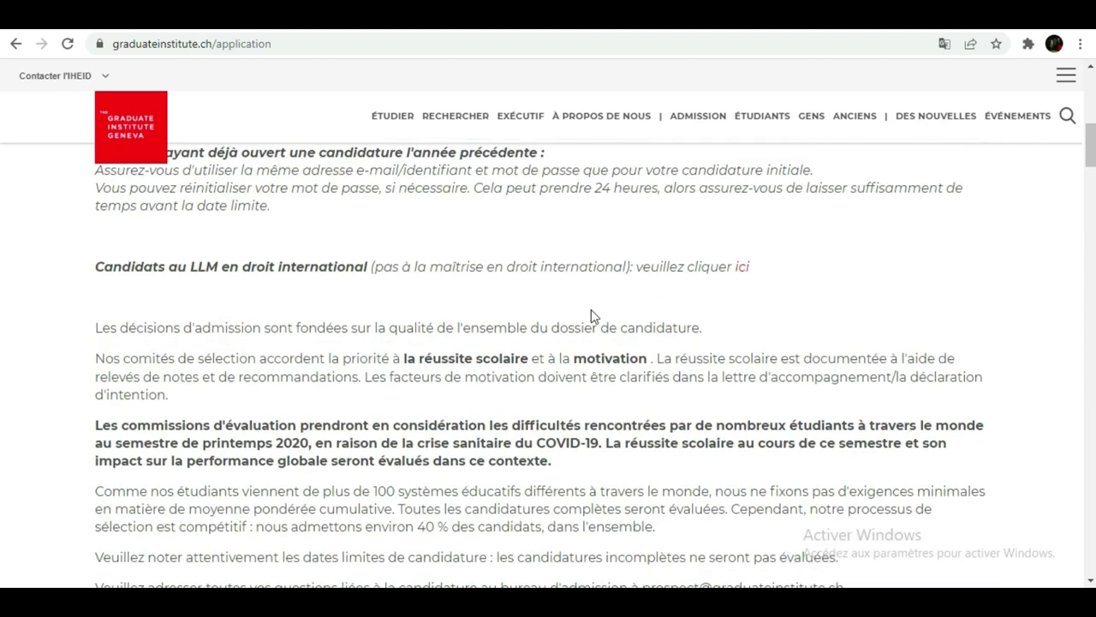
{"action": "scroll", "coordinate": [591, 311], "scroll_direction": "up", "scroll_amount": 5}
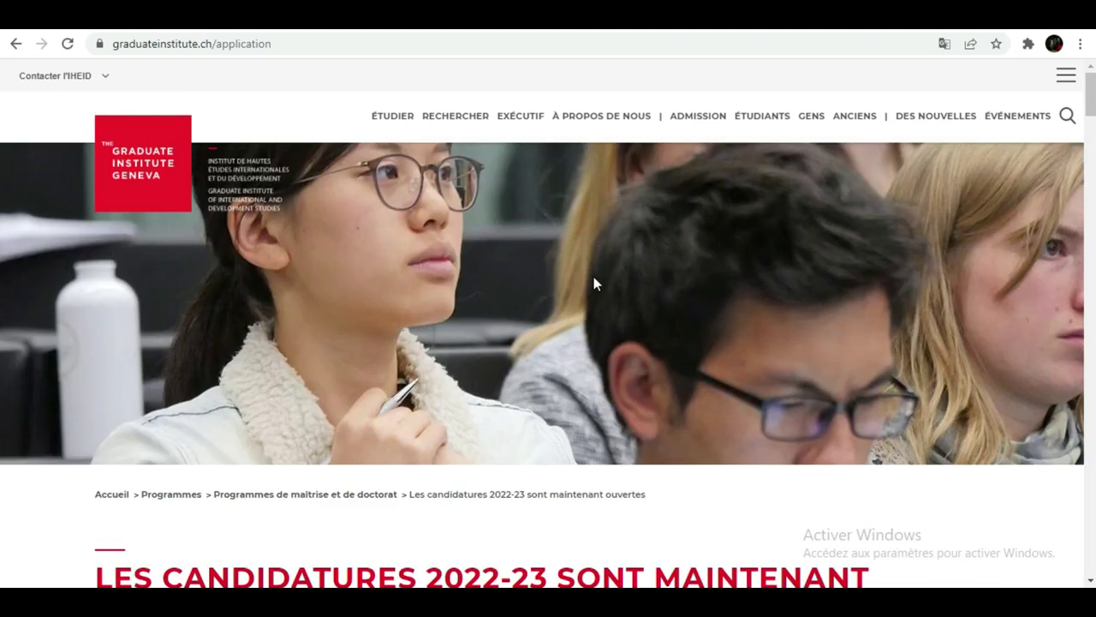
{"action": "scroll", "coordinate": [594, 277], "scroll_direction": "down", "scroll_amount": 12}
{"action": "scroll", "coordinate": [557, 283], "scroll_direction": "down", "scroll_amount": 2}
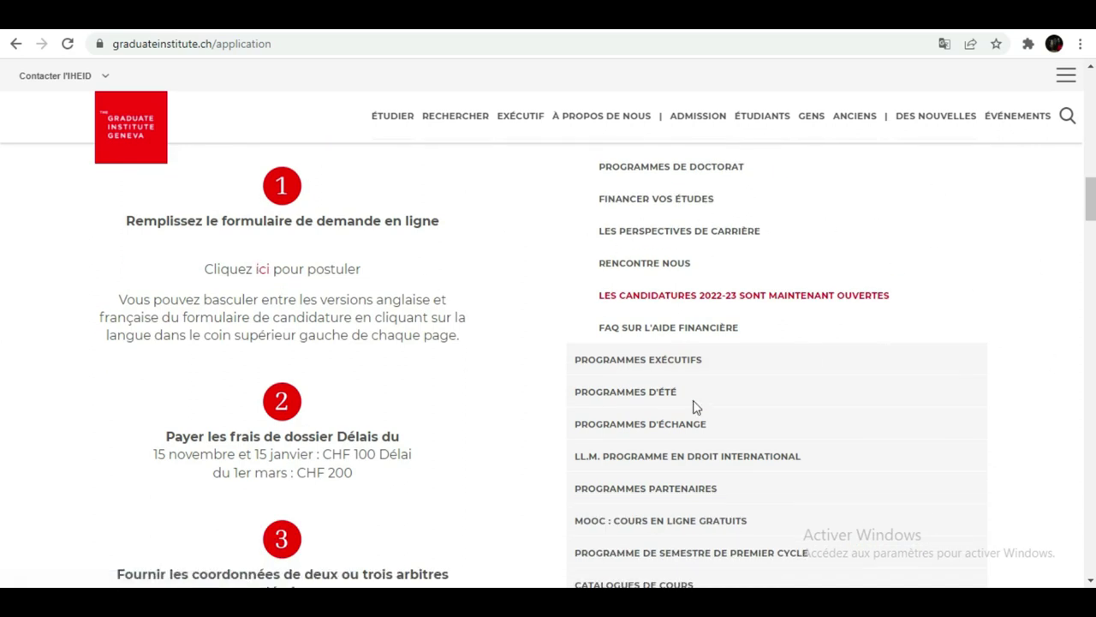
- Open the online application form from step 1 of the admissions page and set its language to French
{"action": "left_click", "coordinate": [264, 271]}
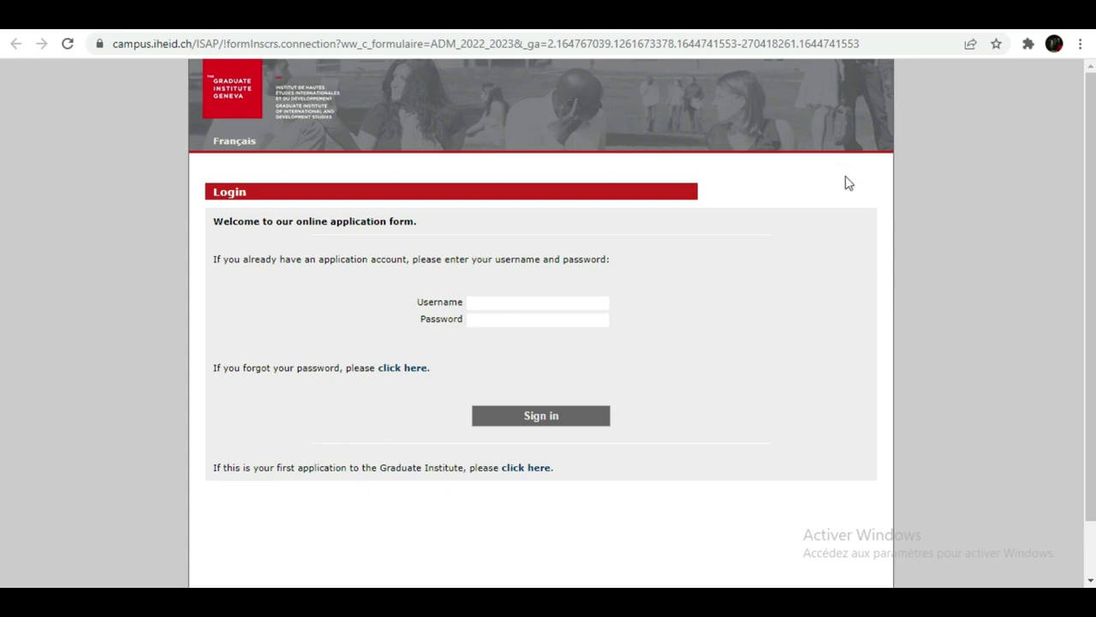
{"action": "left_click", "coordinate": [232, 142]}
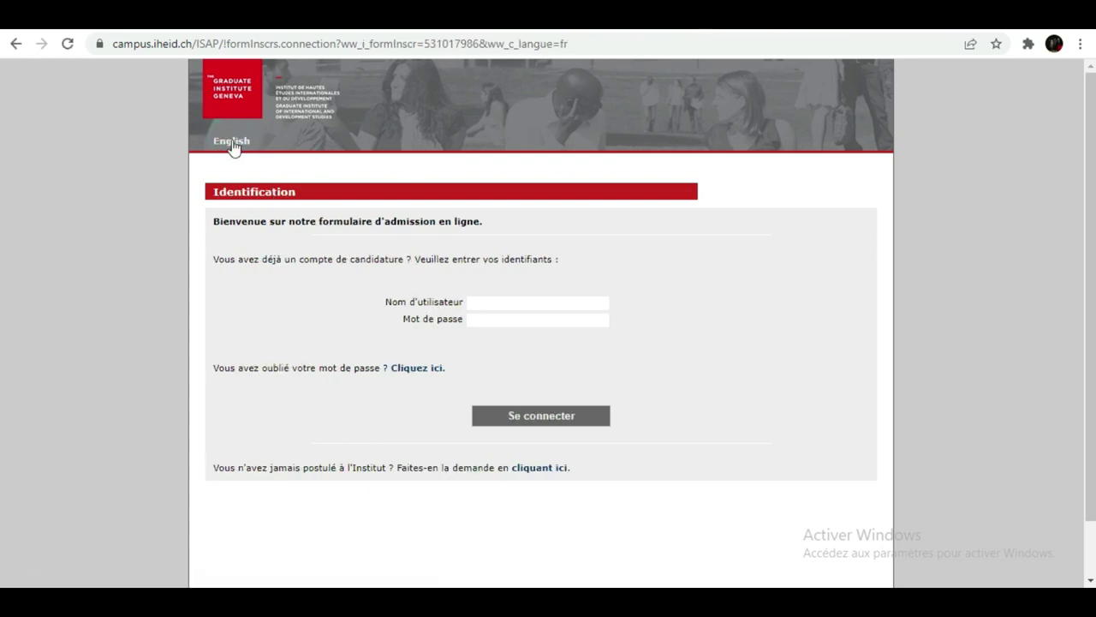
{"action": "left_click", "coordinate": [233, 144]}
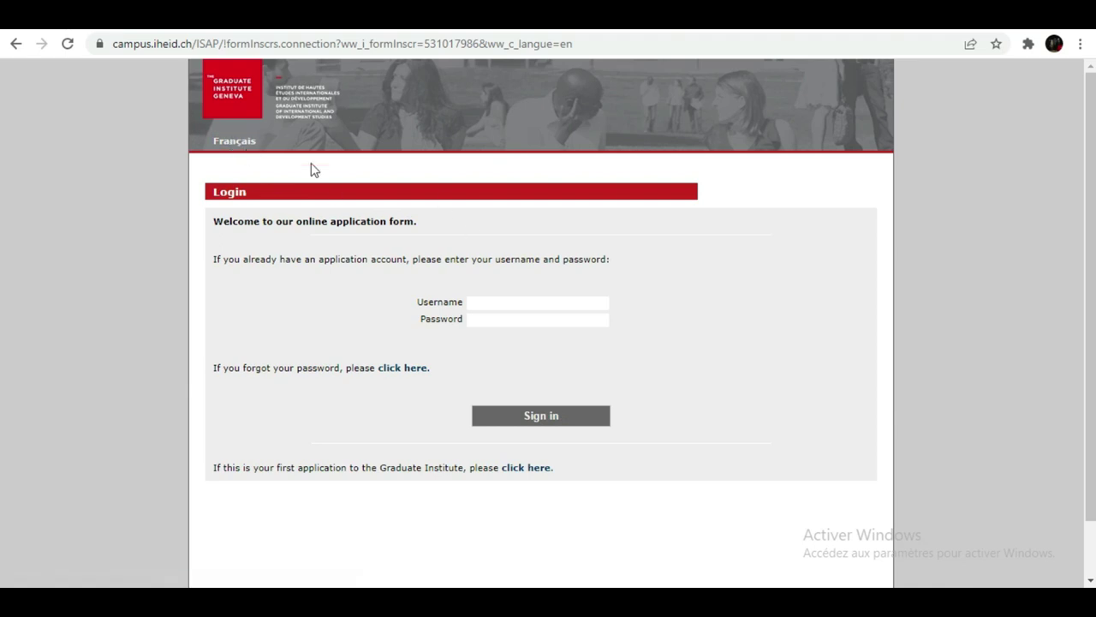
{"action": "left_click", "coordinate": [233, 143]}
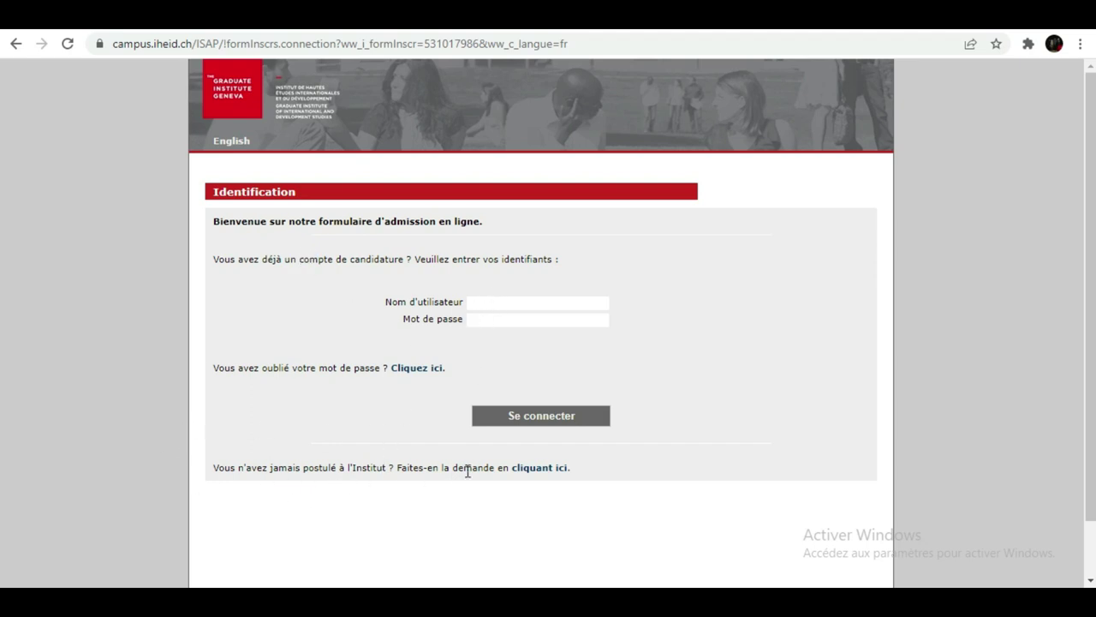
- Open the account creation form for first-time applicants and bring up the on-screen keyboard beside its fields
{"action": "left_click", "coordinate": [541, 469]}
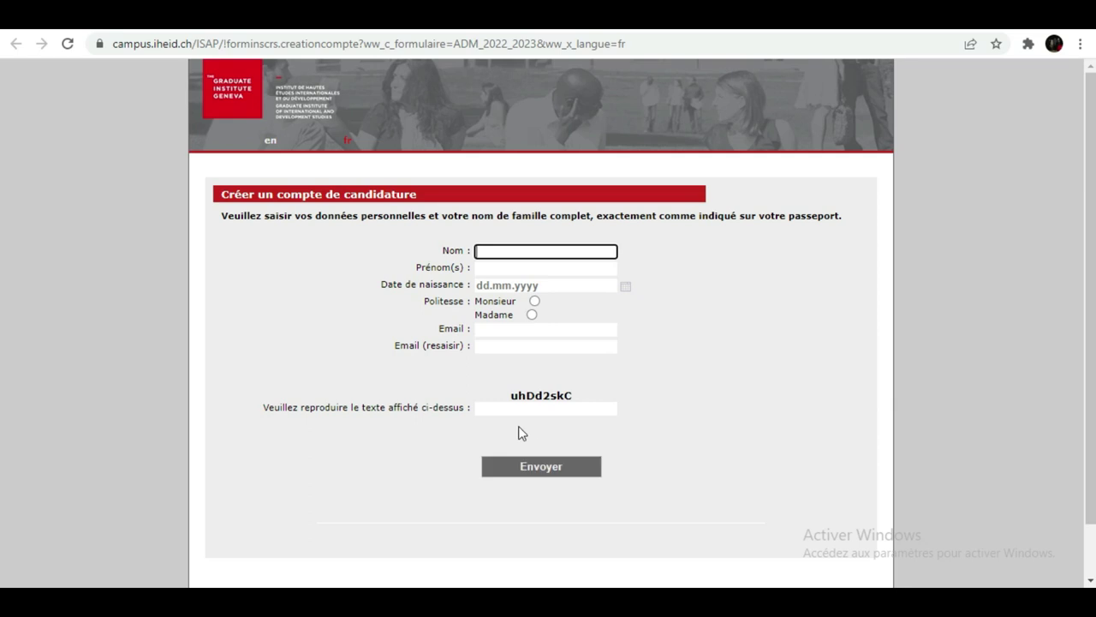
{"action": "left_click", "coordinate": [416, 551]}
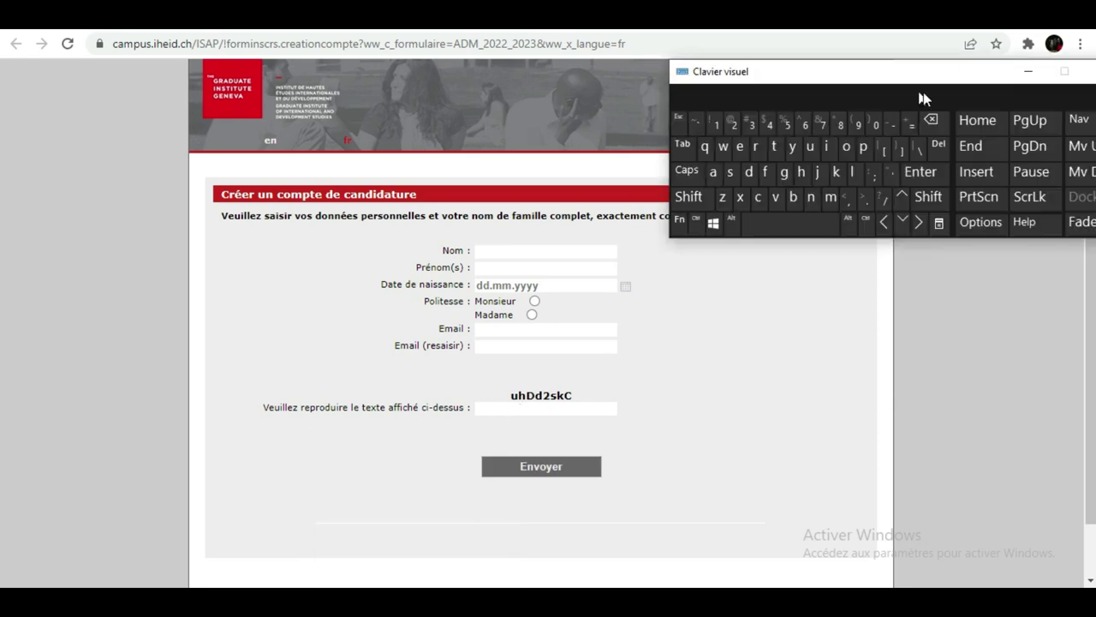
{"action": "mouse_move", "coordinate": [931, 77]}
{"action": "left_mouse_down"}
{"action": "mouse_move", "coordinate": [945, 285]}
{"action": "mouse_move", "coordinate": [923, 304]}
{"action": "left_mouse_up"}
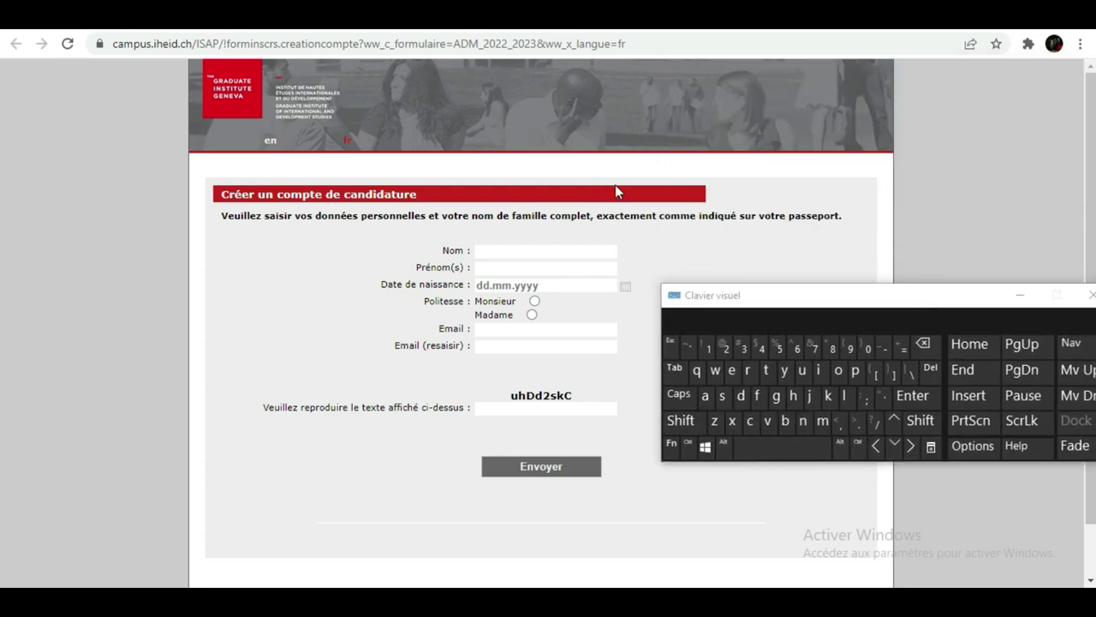
- Enter the applicant's last name in the Nom field with the on-screen keyboard
{"action": "left_click", "coordinate": [591, 250]}
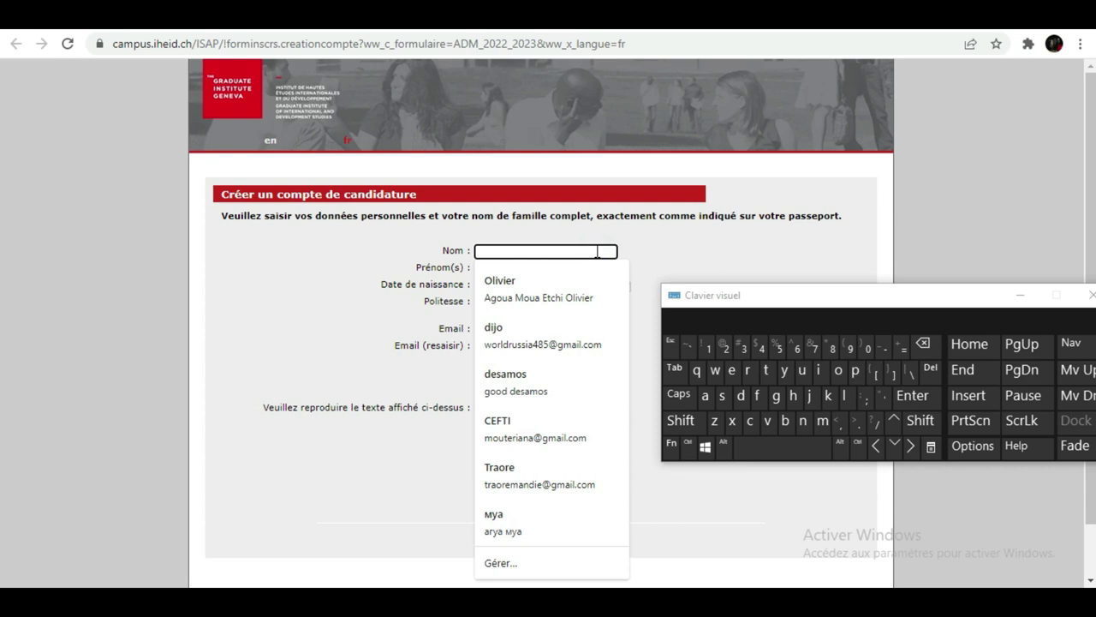
{"action": "left_click", "coordinate": [760, 395]}
{"action": "left_click", "coordinate": [819, 370]}
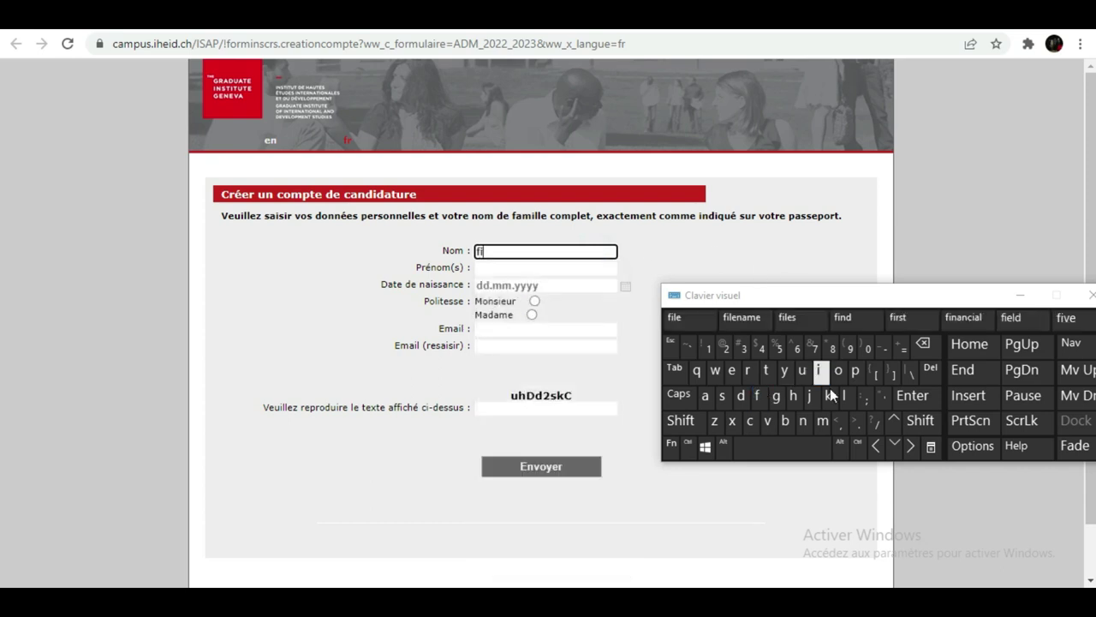
{"action": "left_click", "coordinate": [843, 396]}
{"action": "left_click", "coordinate": [839, 371]}
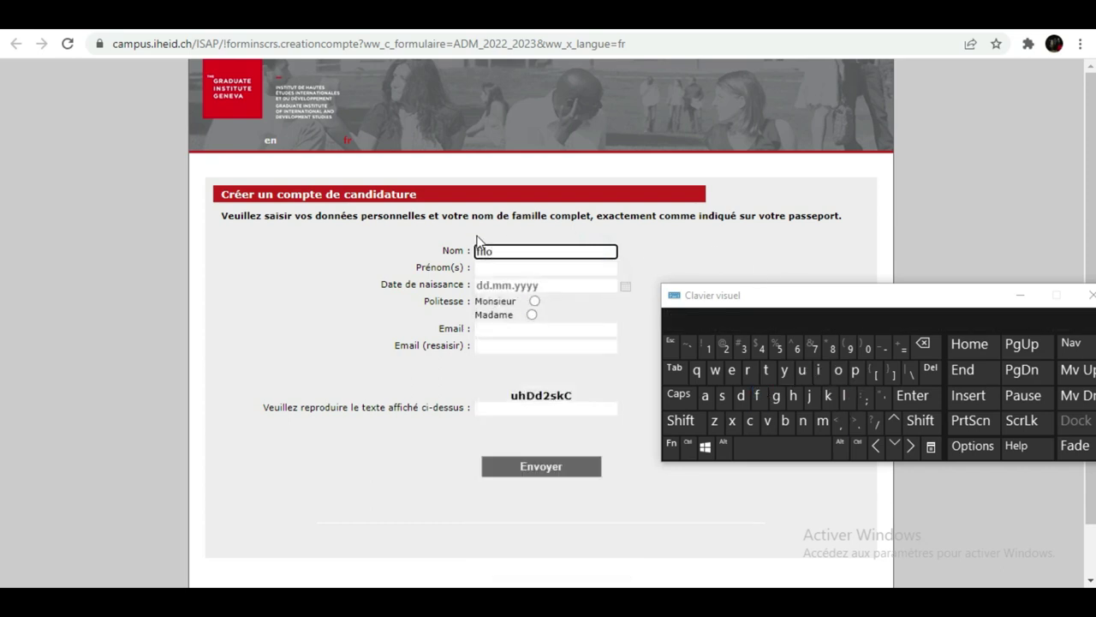
- Enter the applicant's first name in the Prénom(s) field
{"action": "left_click", "coordinate": [499, 267]}
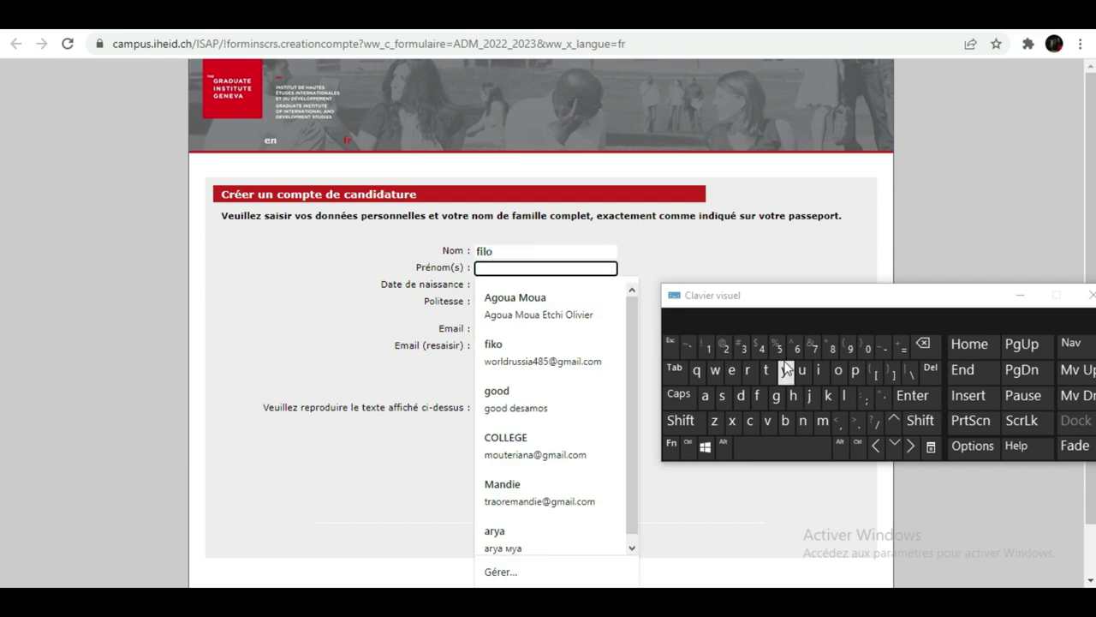
{"action": "left_click", "coordinate": [758, 368]}
{"action": "left_click", "coordinate": [818, 373]}
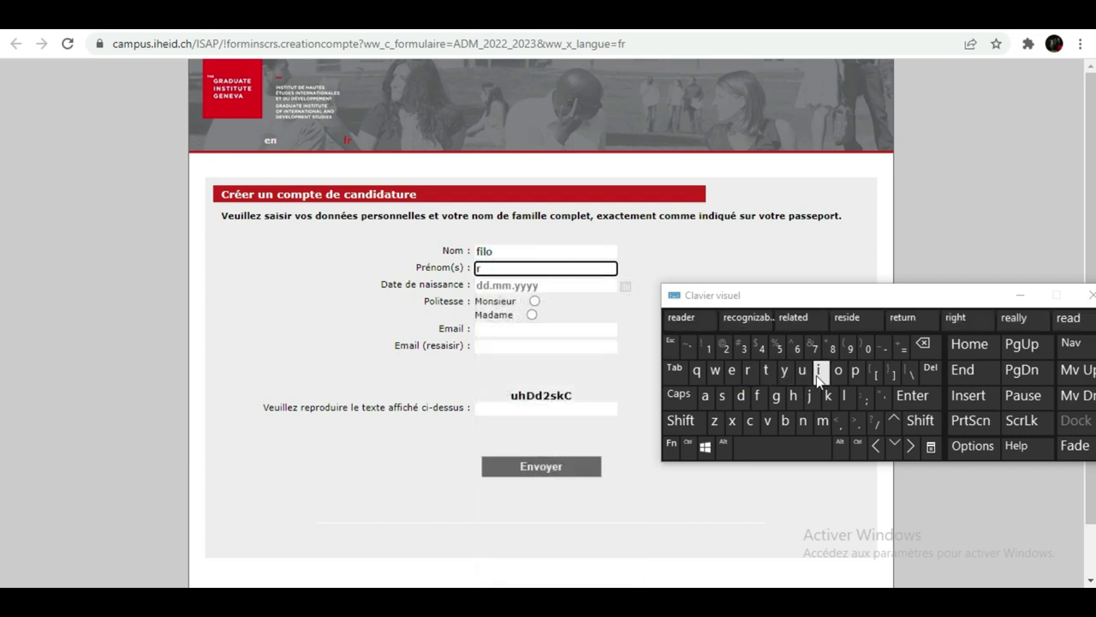
{"action": "left_click", "coordinate": [794, 376]}
{"action": "left_click", "coordinate": [806, 376]}
- Choose the applicant's date of birth from the calendar and set the Politesse option to Monsieur
{"action": "left_click", "coordinate": [537, 284]}
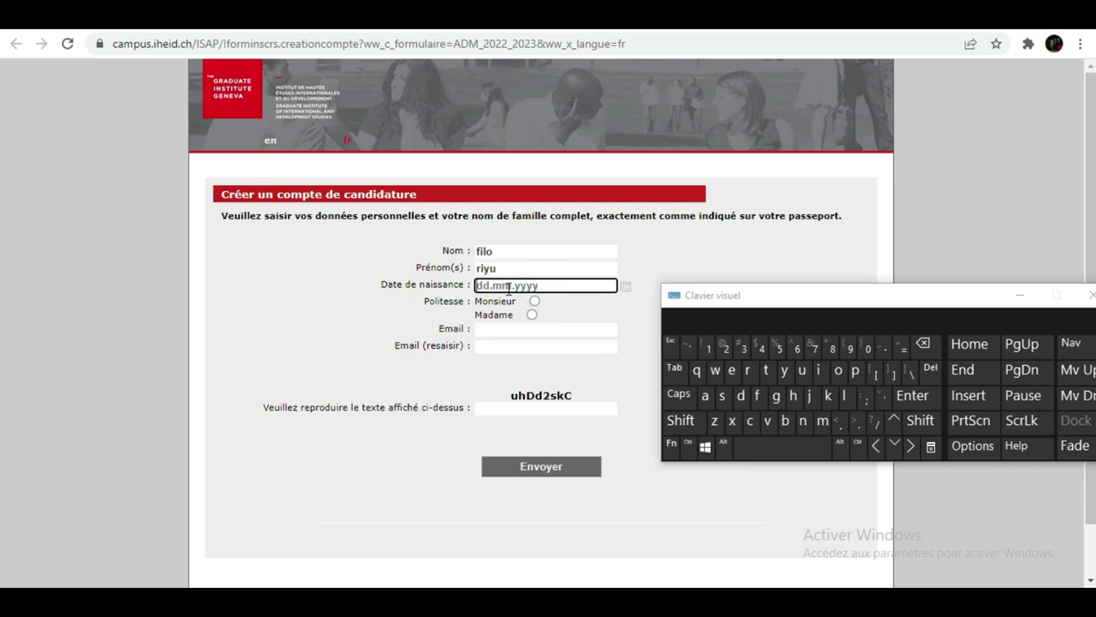
{"action": "left_click", "coordinate": [626, 288]}
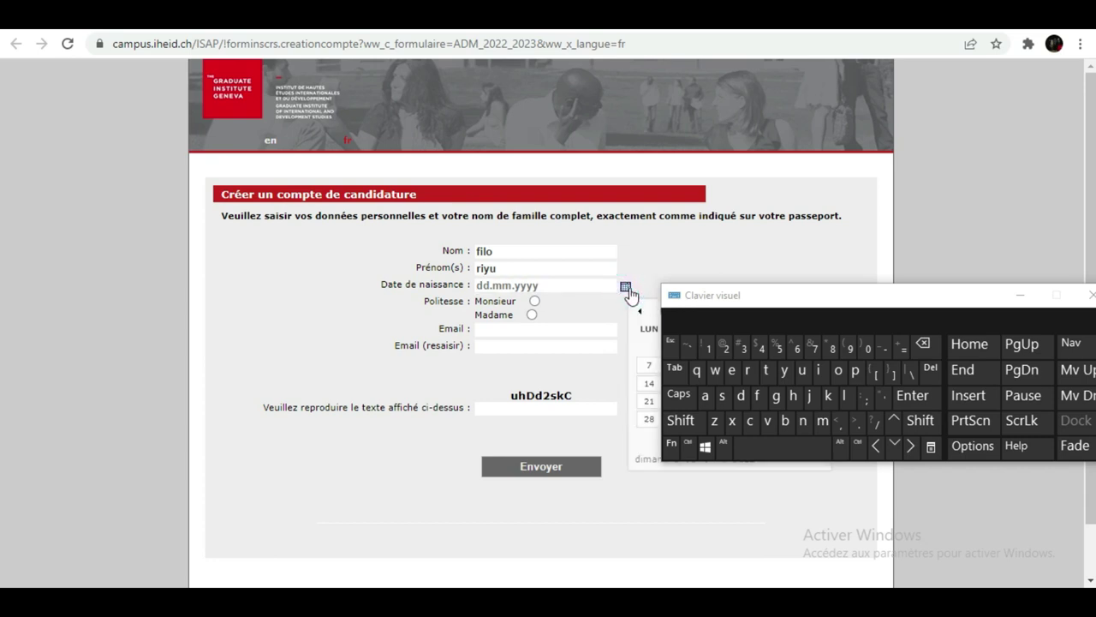
{"action": "left_click_drag", "start_coordinate": [777, 300], "coordinate": [847, 90]}
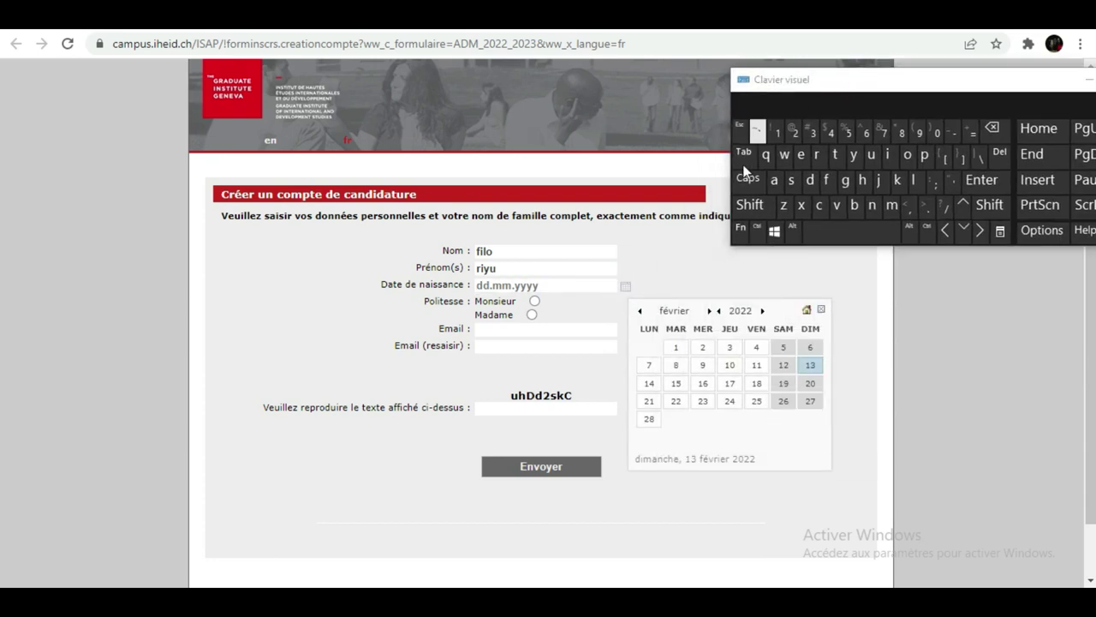
{"action": "left_click", "coordinate": [742, 311]}
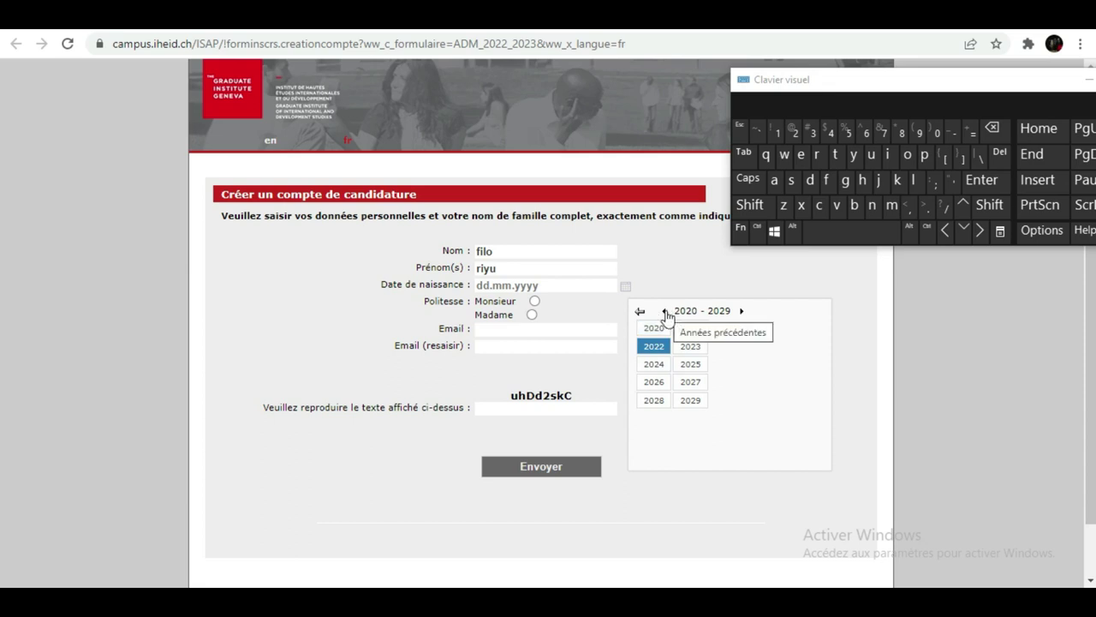
{"action": "left_click", "coordinate": [665, 312]}
{"action": "left_click", "coordinate": [664, 314]}
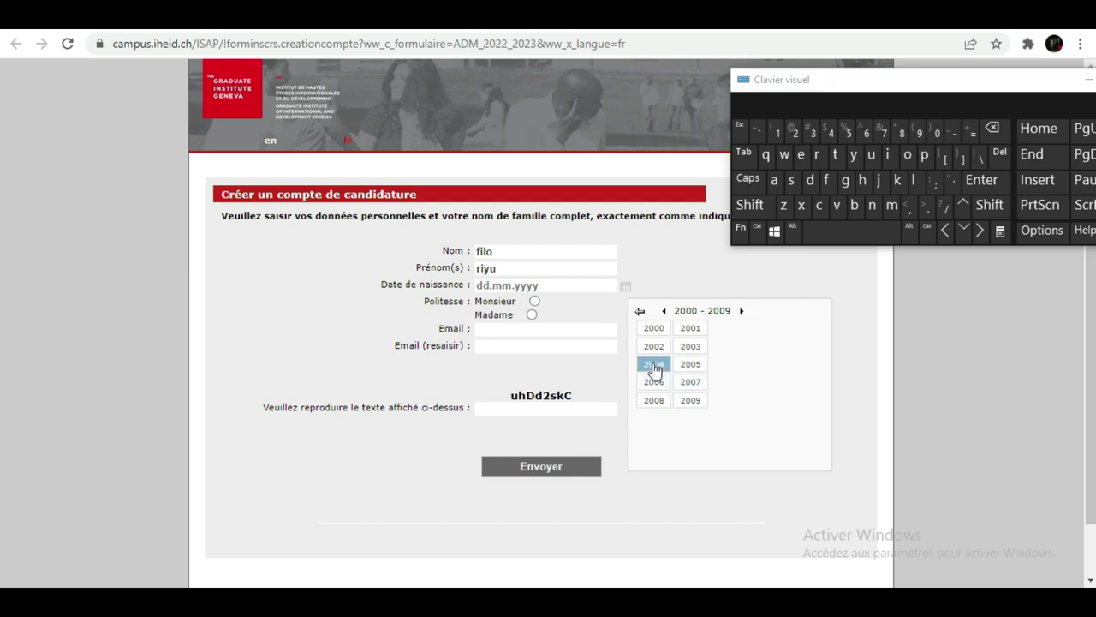
{"action": "left_click", "coordinate": [692, 367]}
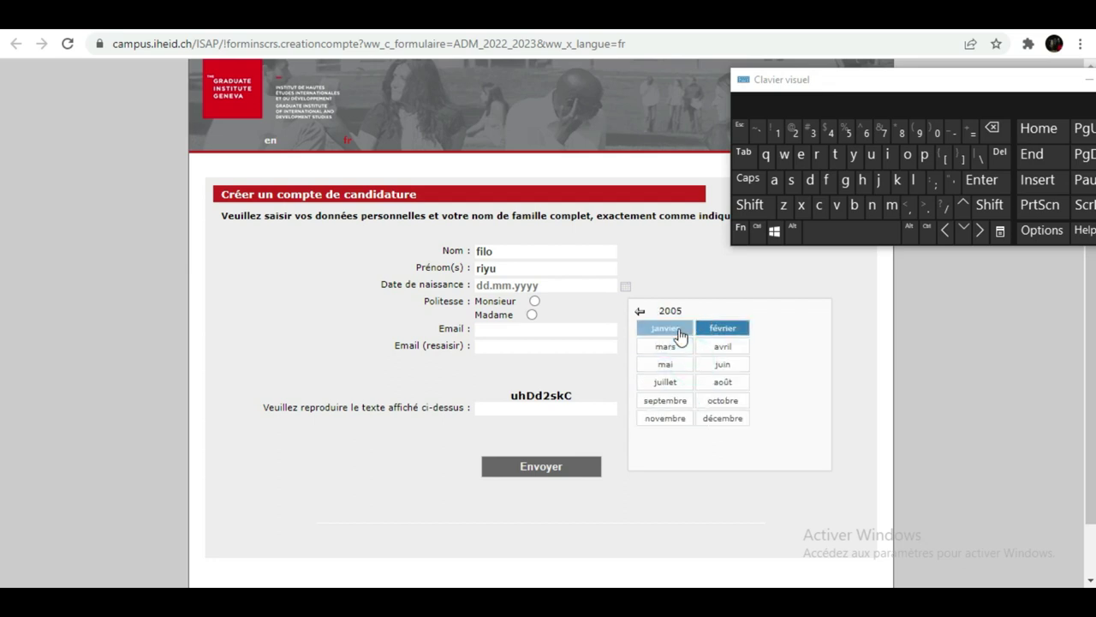
{"action": "left_click", "coordinate": [679, 334]}
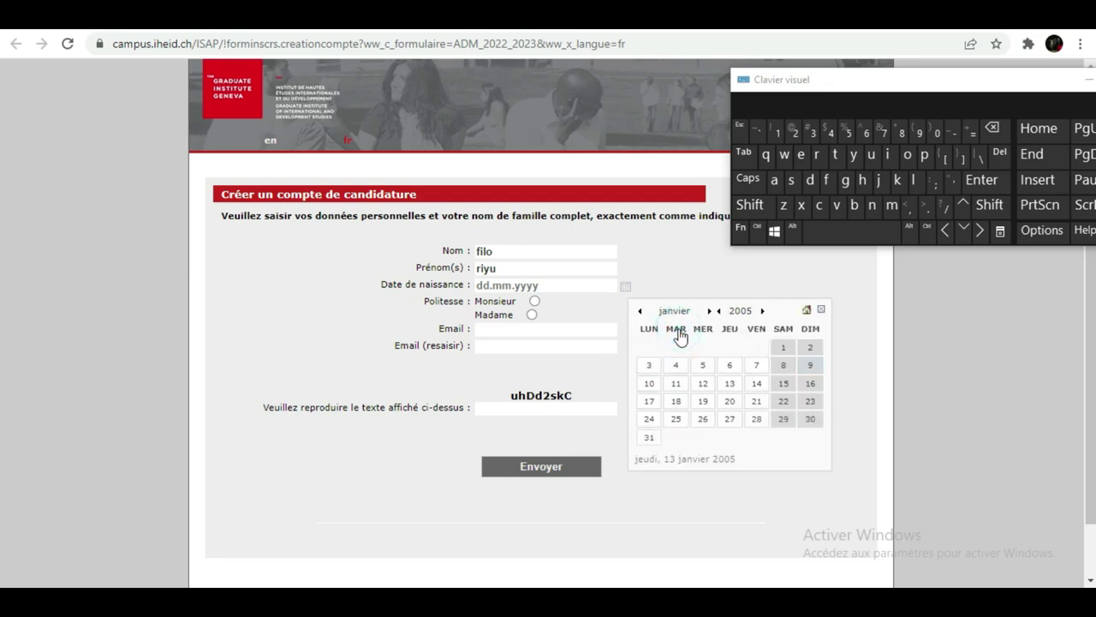
{"action": "left_click", "coordinate": [696, 384]}
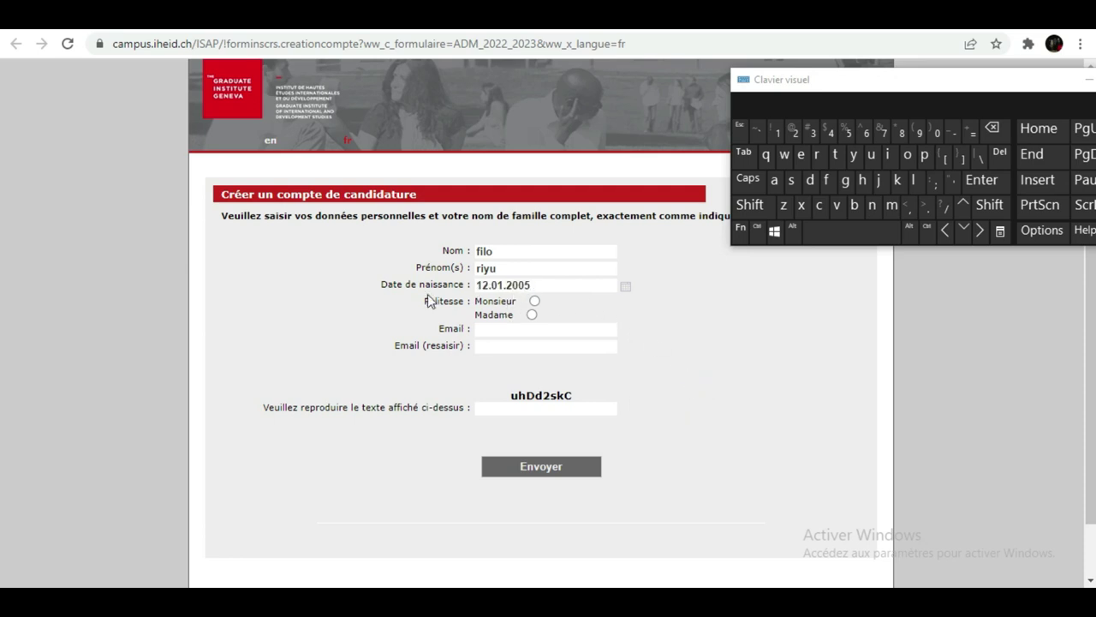
{"action": "left_click", "coordinate": [534, 301]}
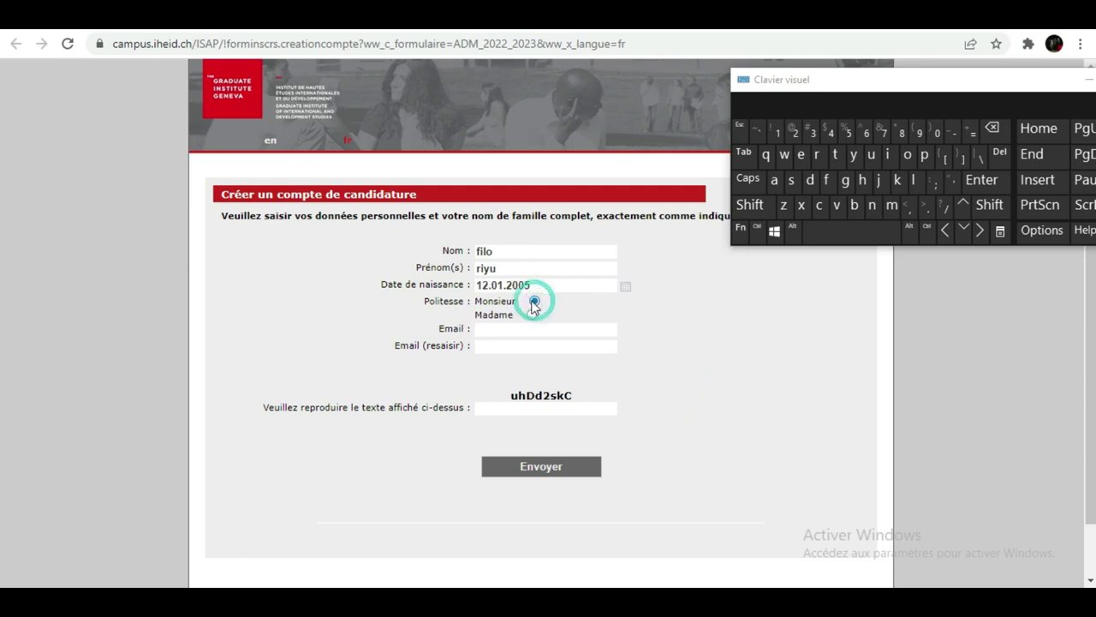
- Enter the applicant's e-mail address in the Email field with the on-screen keyboard, correcting the mistyped part
{"action": "left_click", "coordinate": [505, 330]}
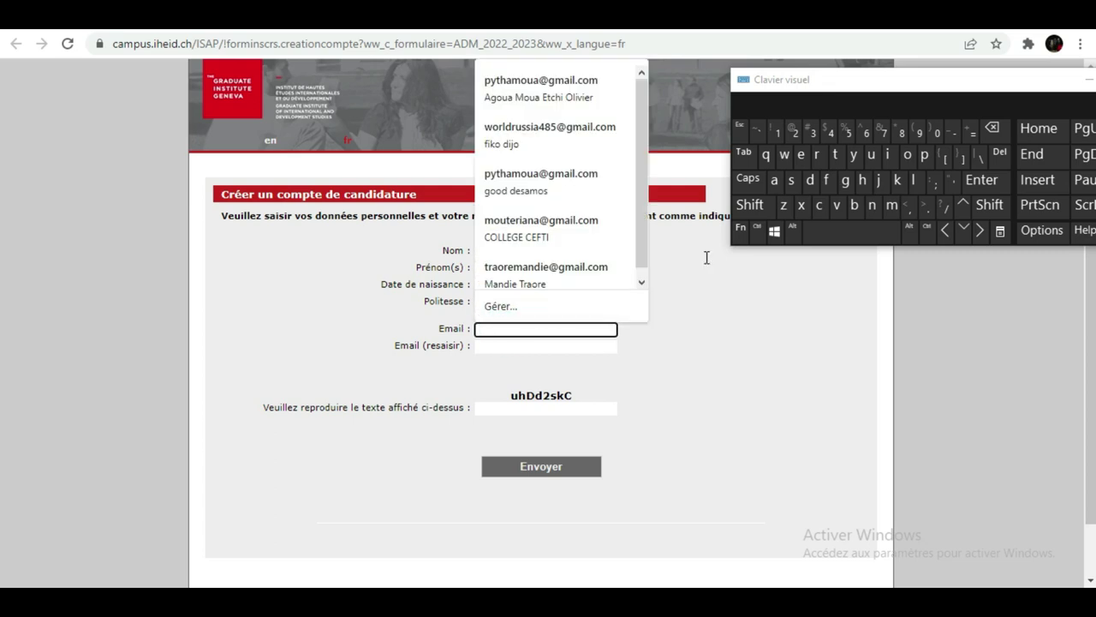
{"action": "left_click", "coordinate": [892, 205]}
{"action": "left_click", "coordinate": [907, 156]}
{"action": "left_click", "coordinate": [872, 205]}
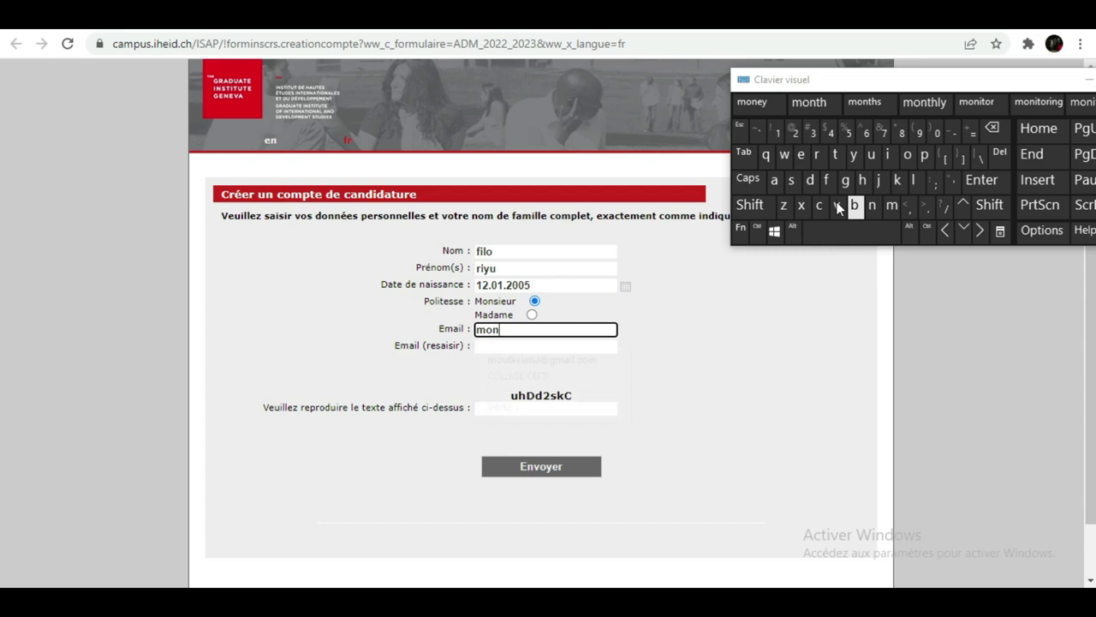
{"action": "left_click", "coordinate": [810, 180]}
{"action": "left_click", "coordinate": [810, 161]}
{"action": "left_click", "coordinate": [817, 156]}
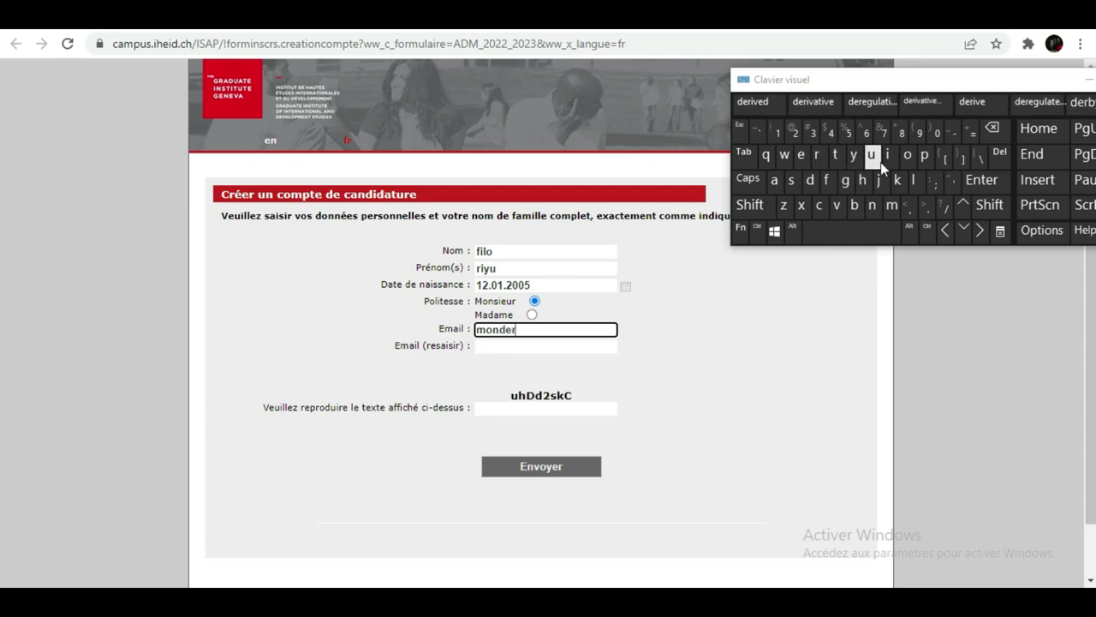
{"action": "left_click", "coordinate": [872, 157]}
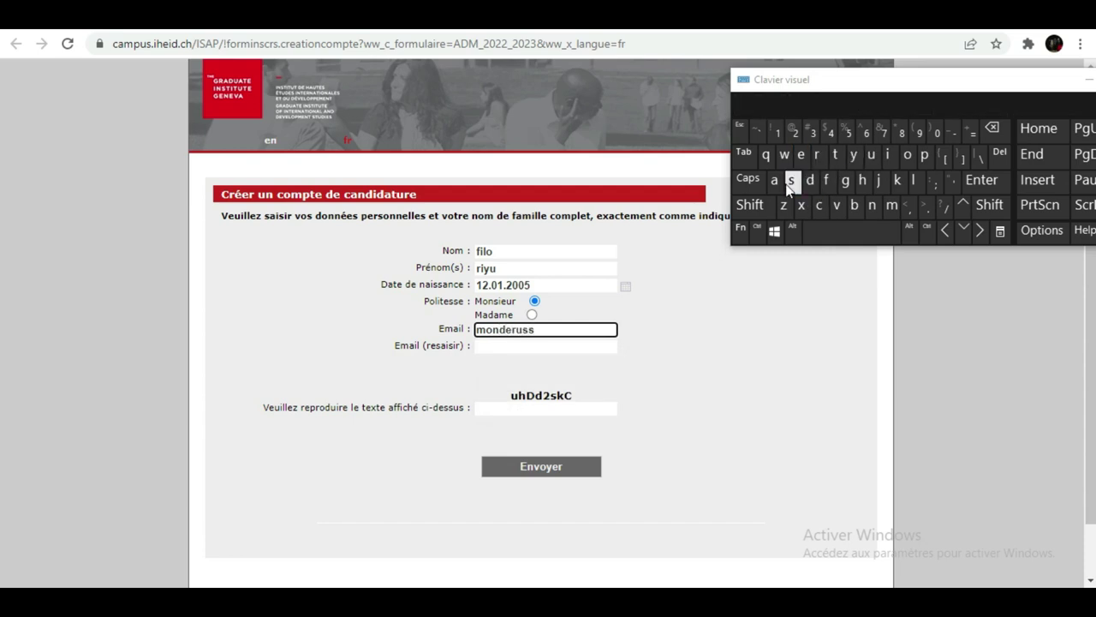
{"action": "left_click", "coordinate": [993, 130]}
{"action": "left_click", "coordinate": [993, 130]}
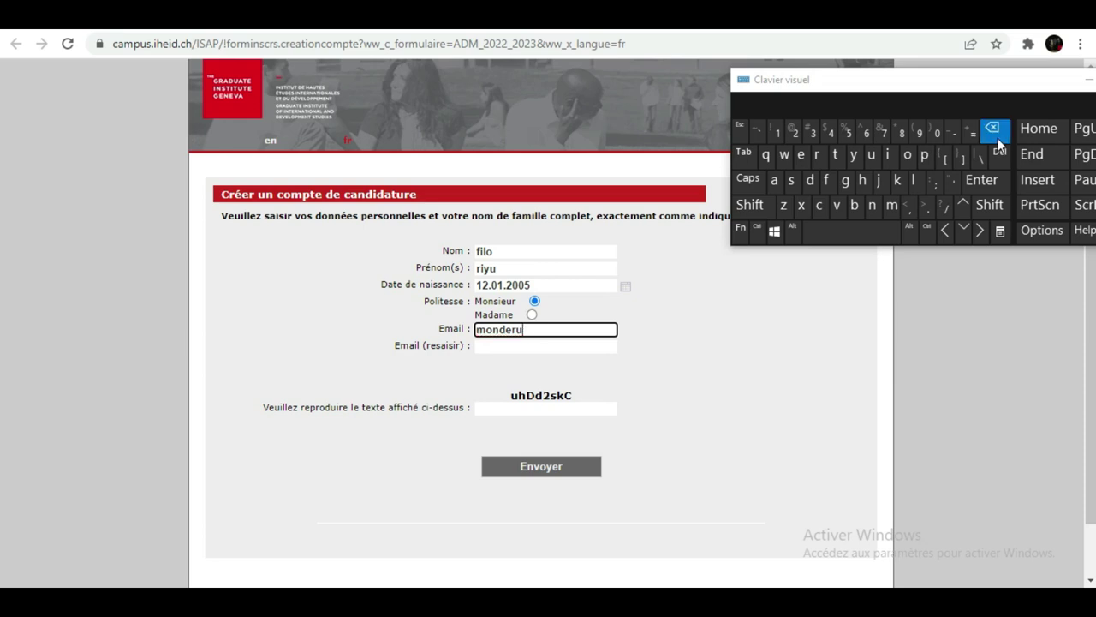
{"action": "left_click", "coordinate": [993, 131]}
{"action": "left_click", "coordinate": [994, 130]}
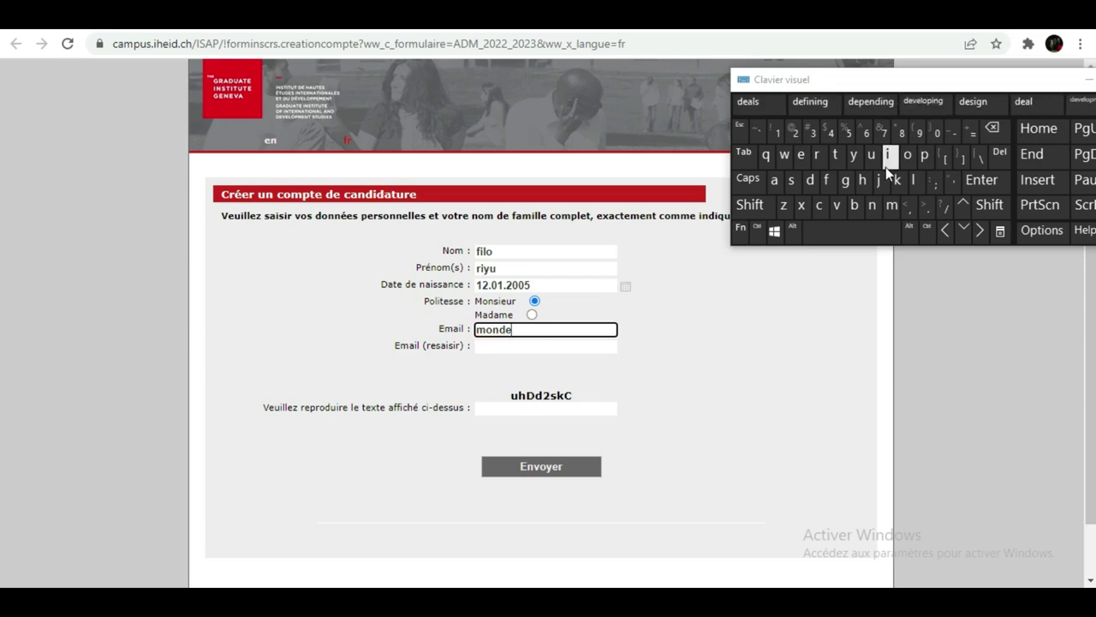
{"action": "left_click", "coordinate": [854, 205]}
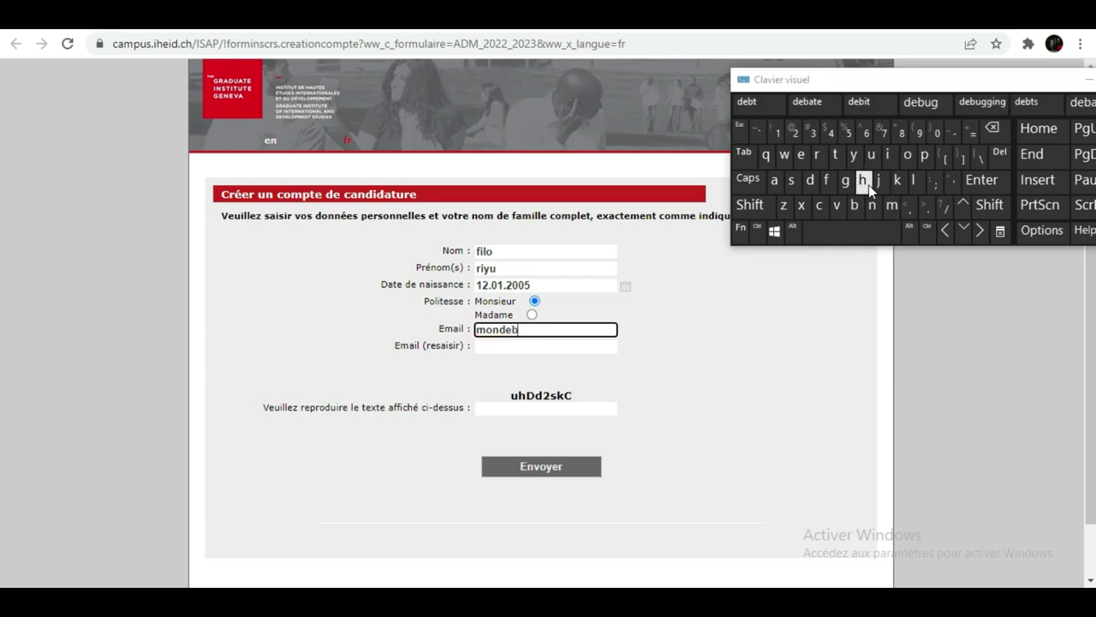
{"action": "left_click", "coordinate": [909, 155]}
{"action": "left_click", "coordinate": [870, 154]}
{"action": "left_click", "coordinate": [819, 156]}
{"action": "left_click", "coordinate": [791, 180]}
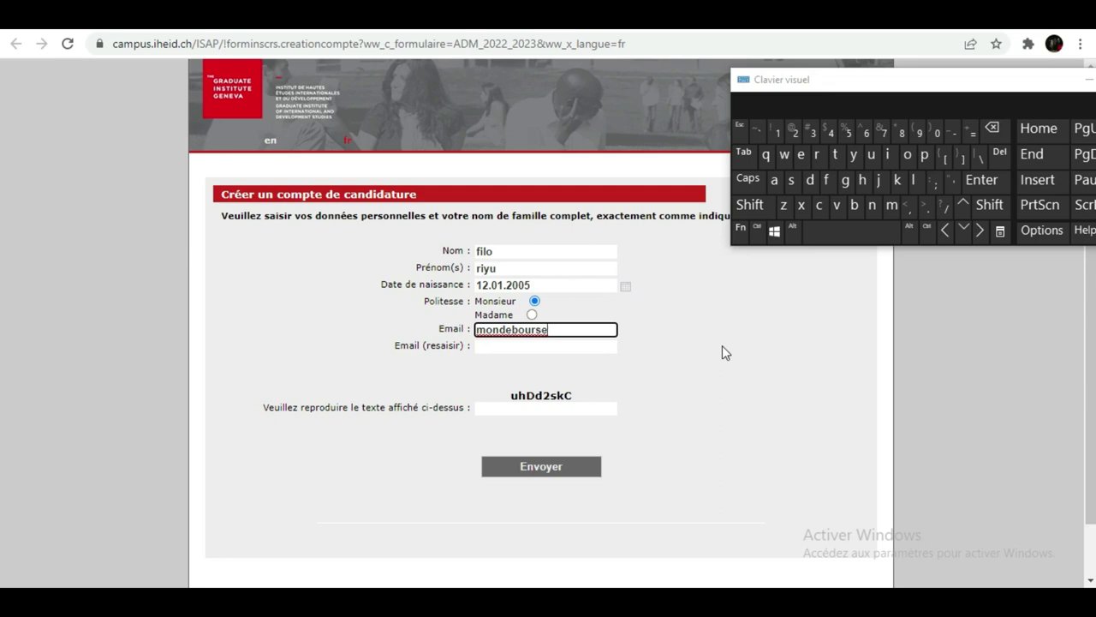
{"action": "left_click", "coordinate": [749, 205]}
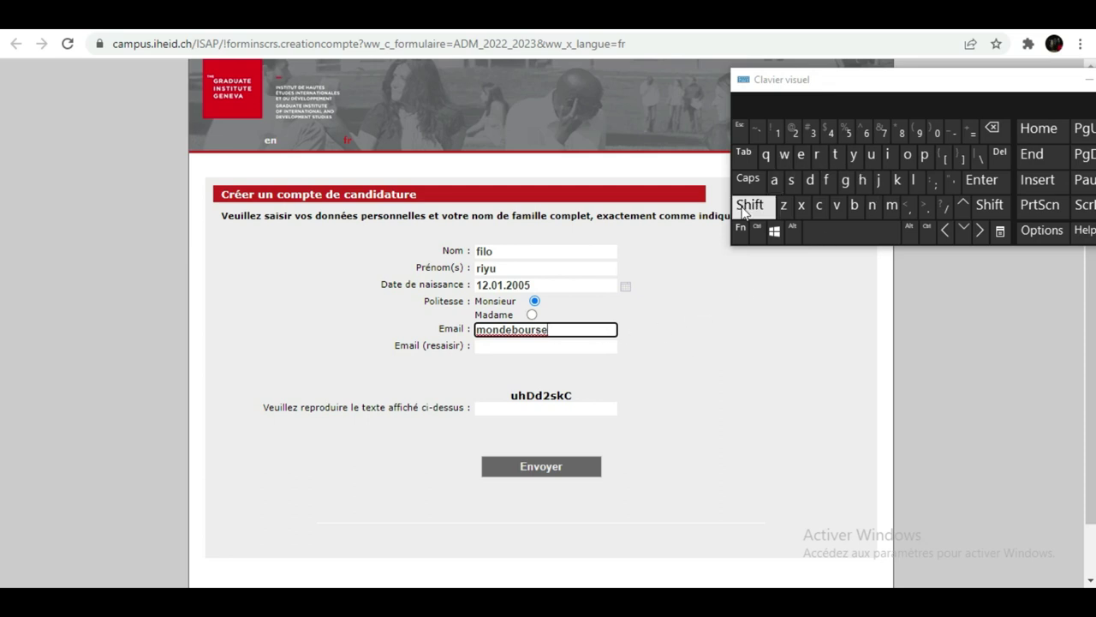
{"action": "left_click", "coordinate": [795, 130]}
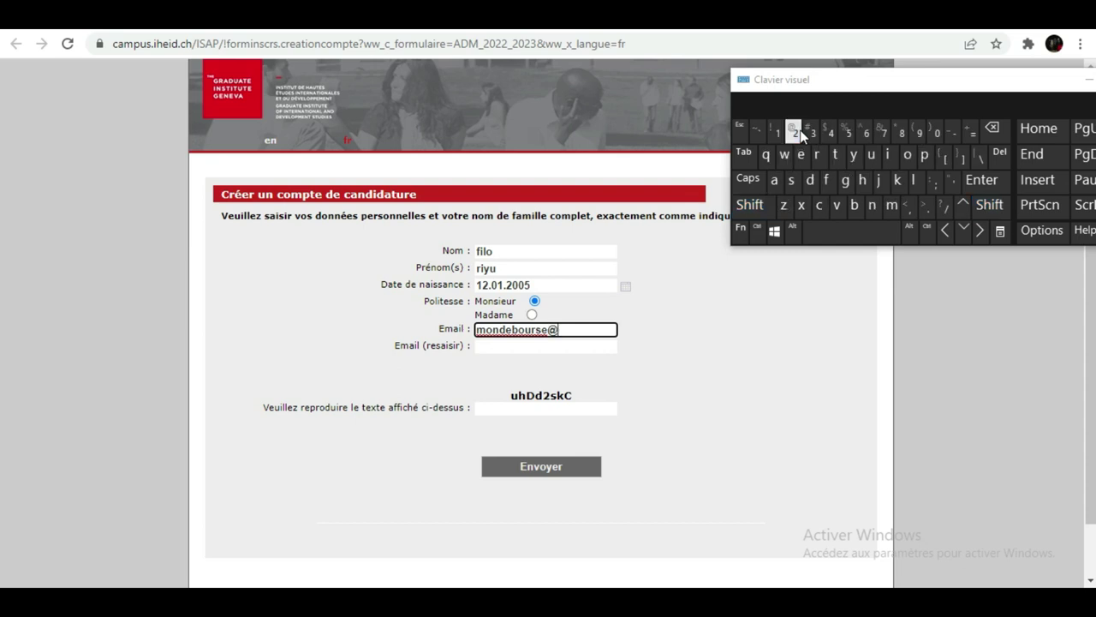
{"action": "left_click", "coordinate": [845, 180]}
{"action": "left_click", "coordinate": [891, 207]}
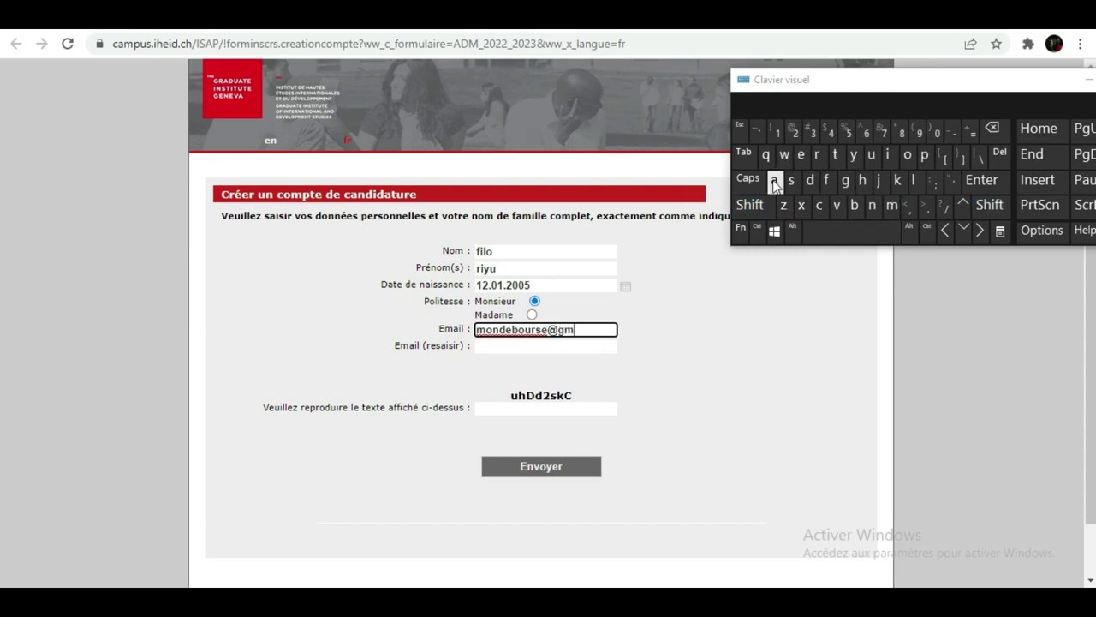
{"action": "left_click", "coordinate": [913, 180]}
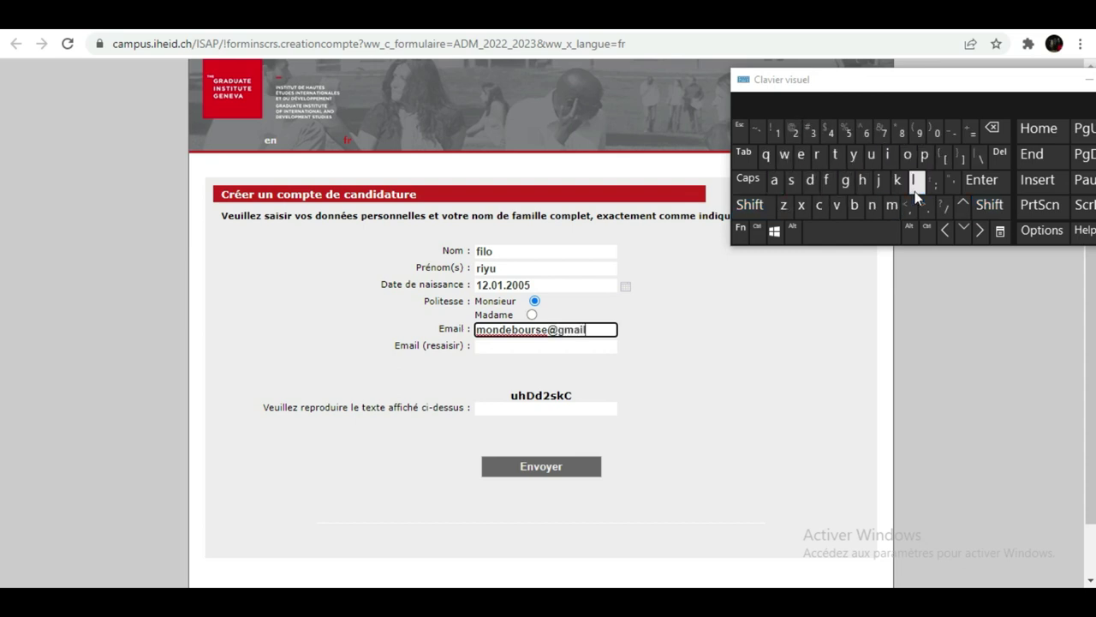
{"action": "left_click", "coordinate": [925, 206]}
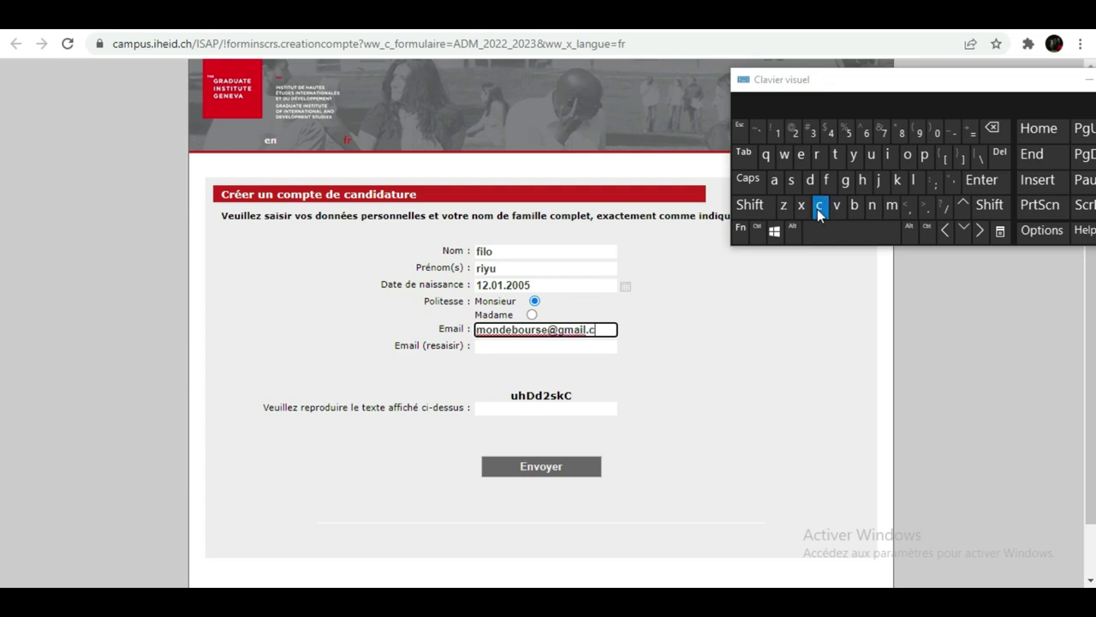
{"action": "left_click", "coordinate": [907, 155]}
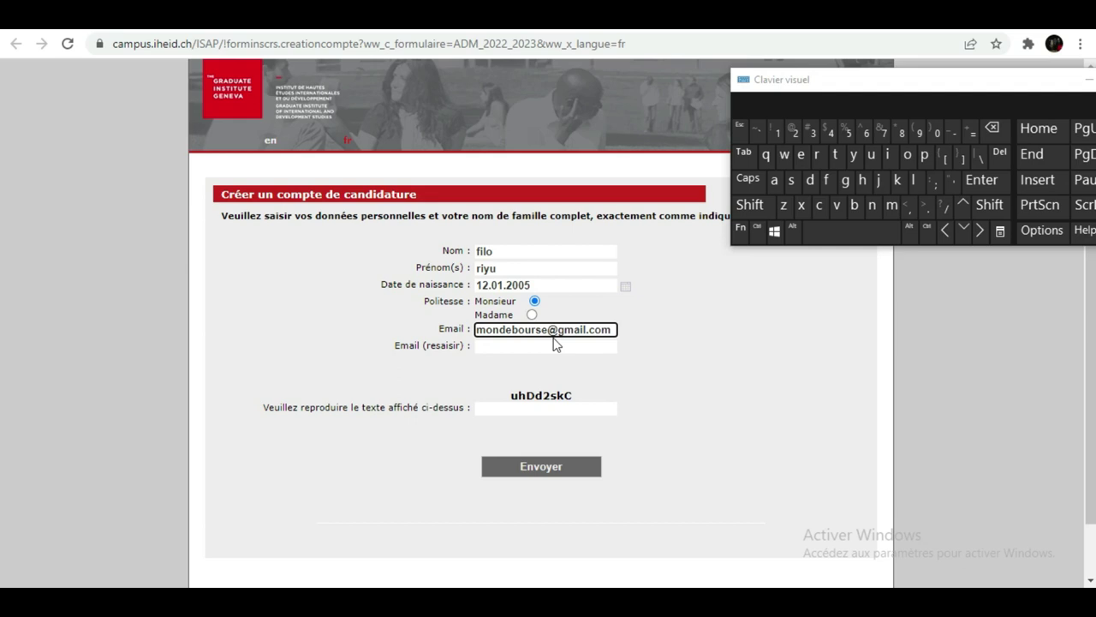
- Repeat the applicant's e-mail address in the Email (resaisir) confirmation field
{"action": "left_click", "coordinate": [507, 349]}
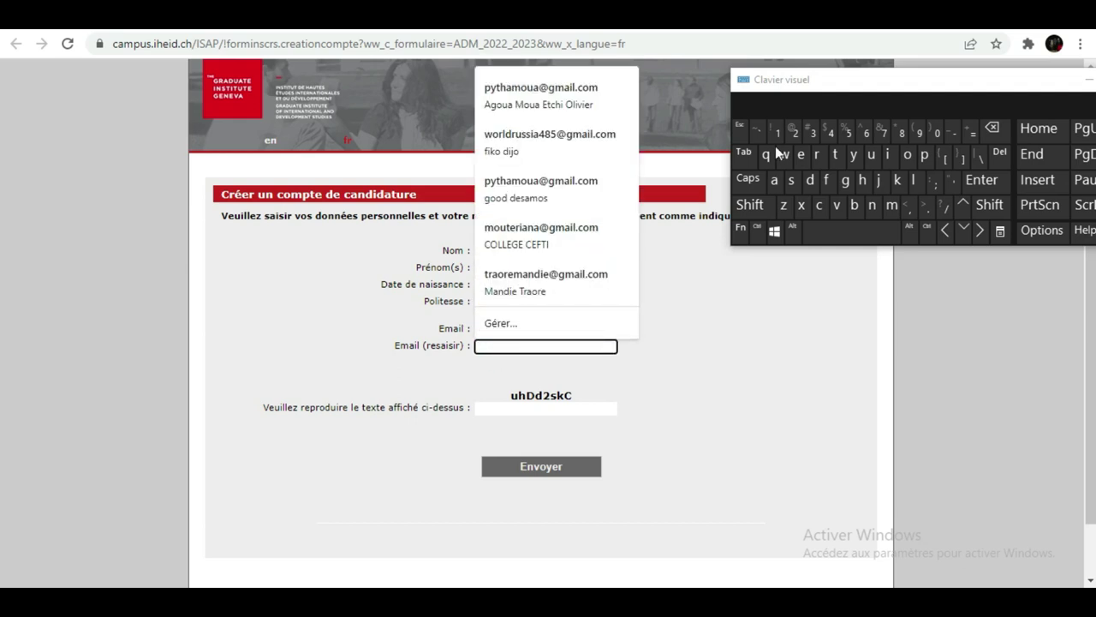
{"action": "left_click", "coordinate": [891, 205]}
{"action": "left_click", "coordinate": [907, 154]}
{"action": "left_click", "coordinate": [872, 205]}
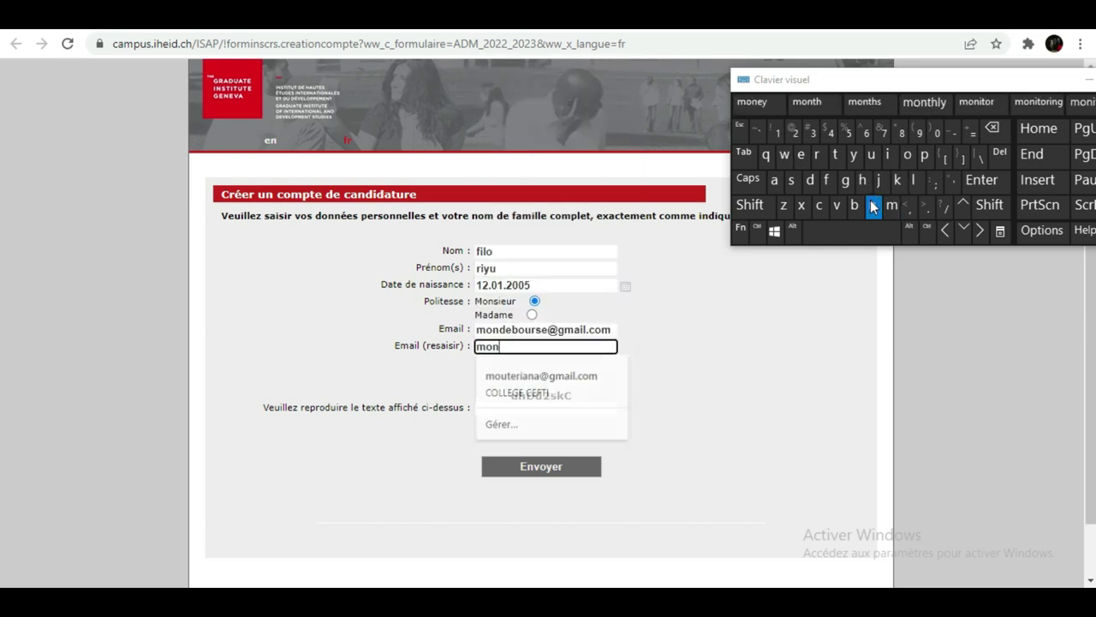
{"action": "left_click", "coordinate": [805, 179]}
{"action": "left_click", "coordinate": [801, 155]}
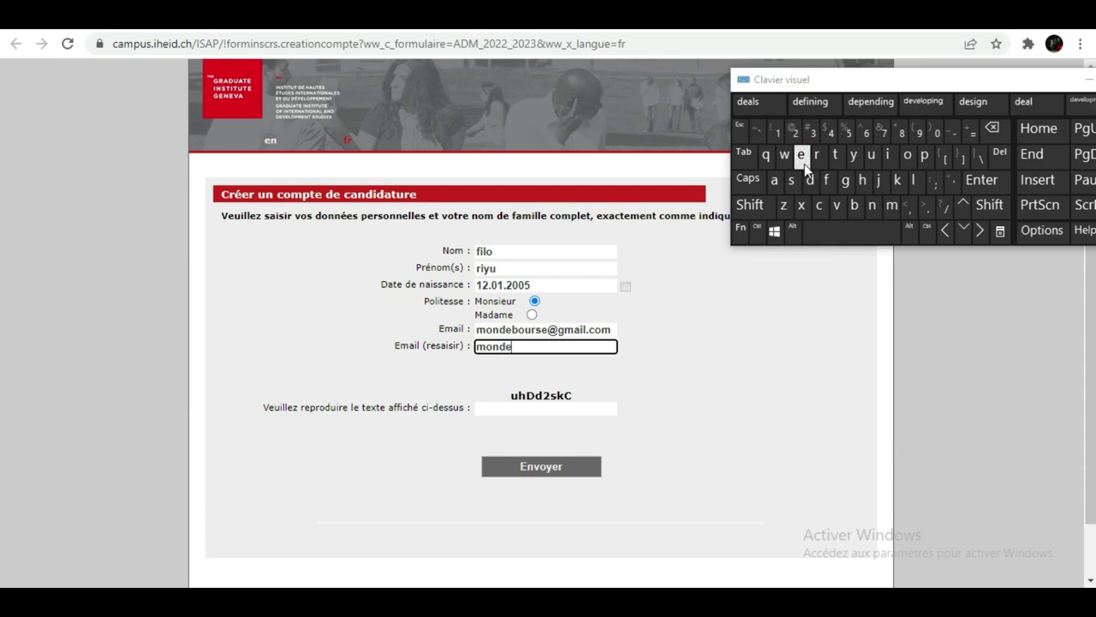
{"action": "left_click", "coordinate": [854, 205]}
{"action": "left_click", "coordinate": [907, 154]}
{"action": "left_click", "coordinate": [871, 155]}
{"action": "type", "text": "r"}
{"action": "left_click", "coordinate": [792, 180]}
{"action": "left_click", "coordinate": [801, 155]}
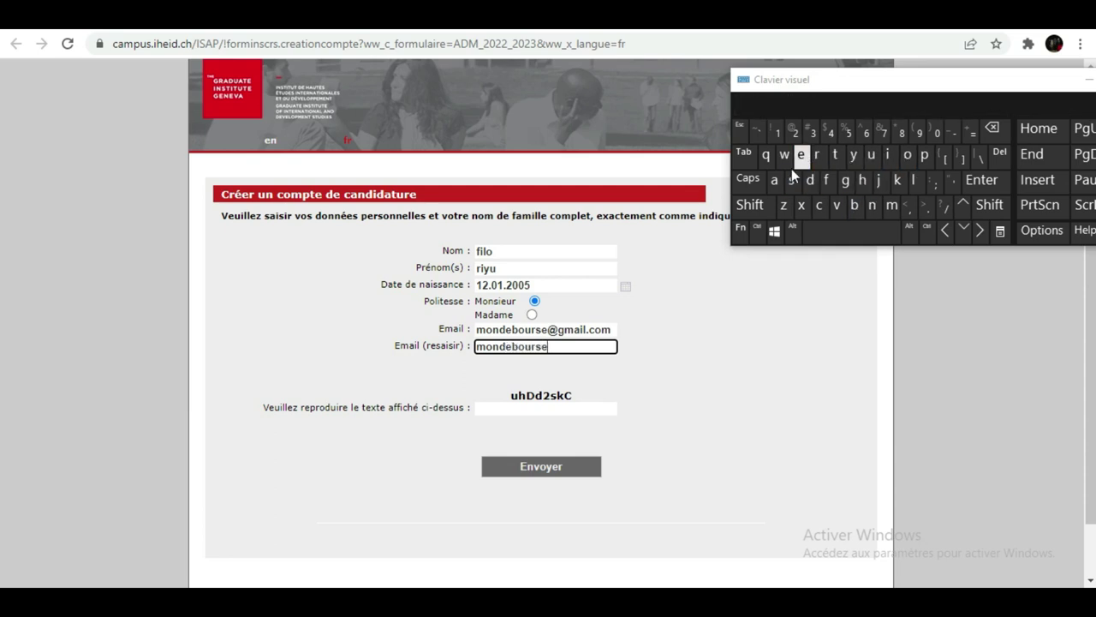
{"action": "left_click", "coordinate": [750, 205]}
{"action": "left_click", "coordinate": [795, 131]}
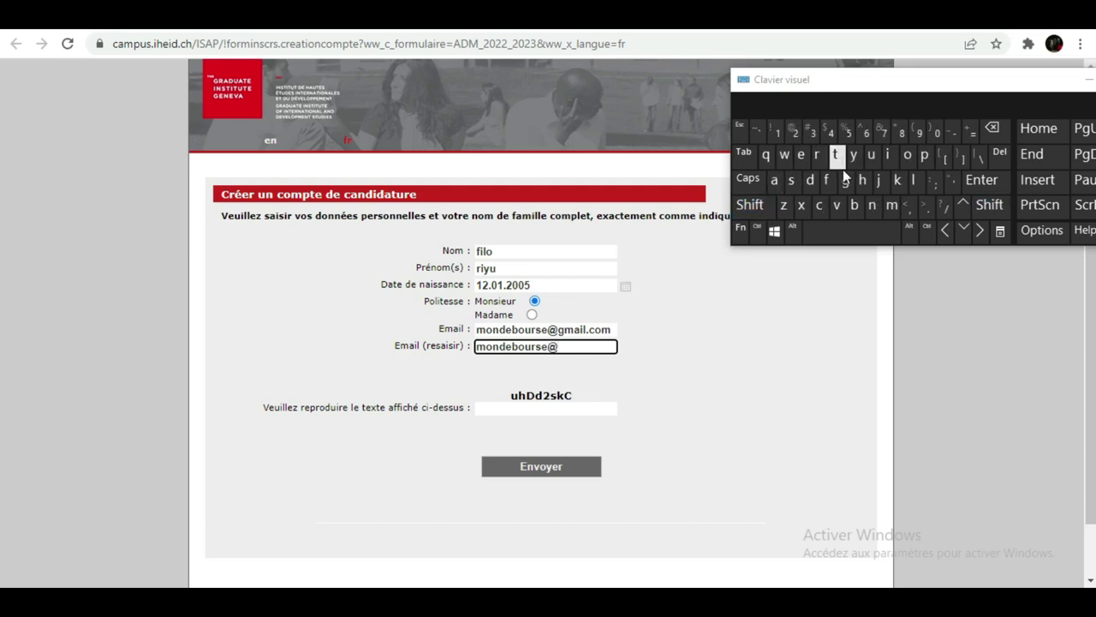
{"action": "type", "text": "g"}
{"action": "left_click", "coordinate": [891, 205]}
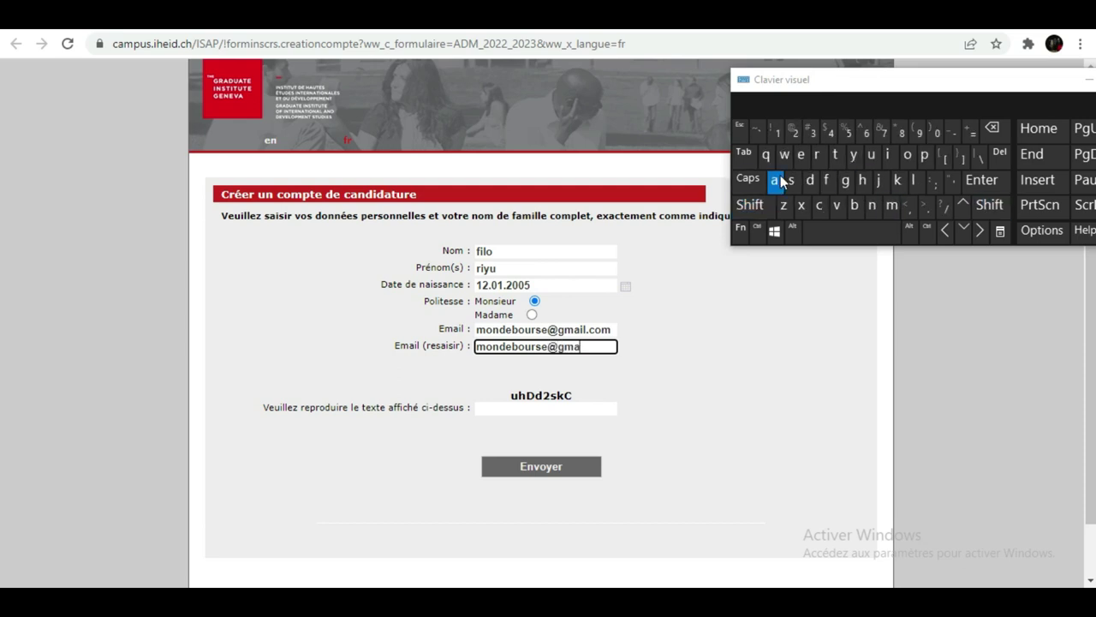
{"action": "left_click", "coordinate": [911, 180]}
{"action": "left_click", "coordinate": [926, 209]}
{"action": "left_click", "coordinate": [828, 214]}
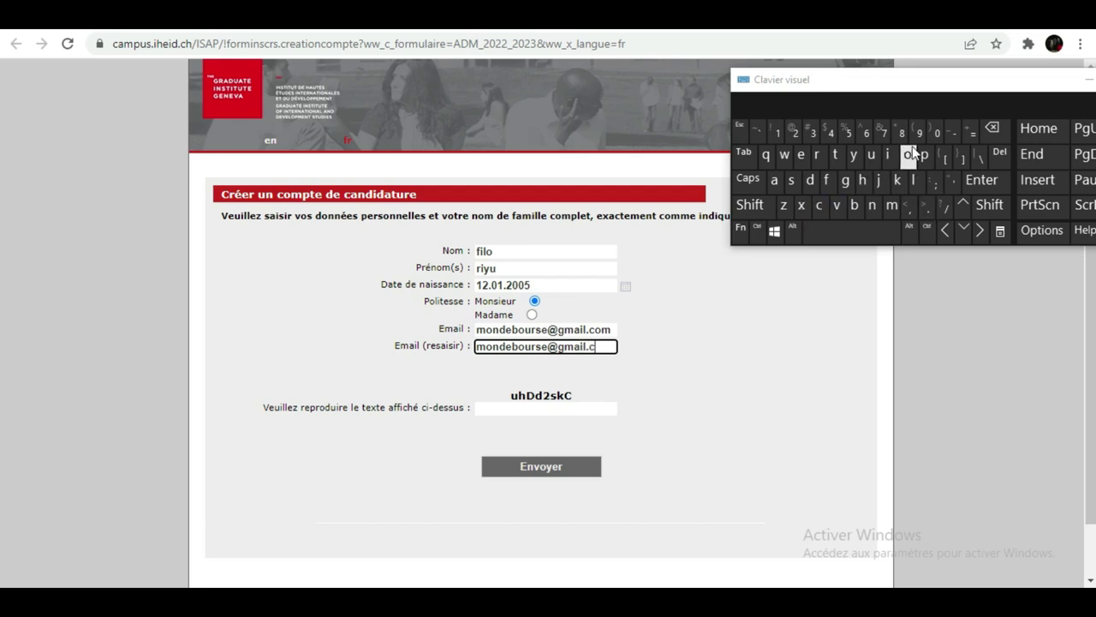
{"action": "left_click", "coordinate": [910, 158]}
{"action": "left_click", "coordinate": [892, 206]}
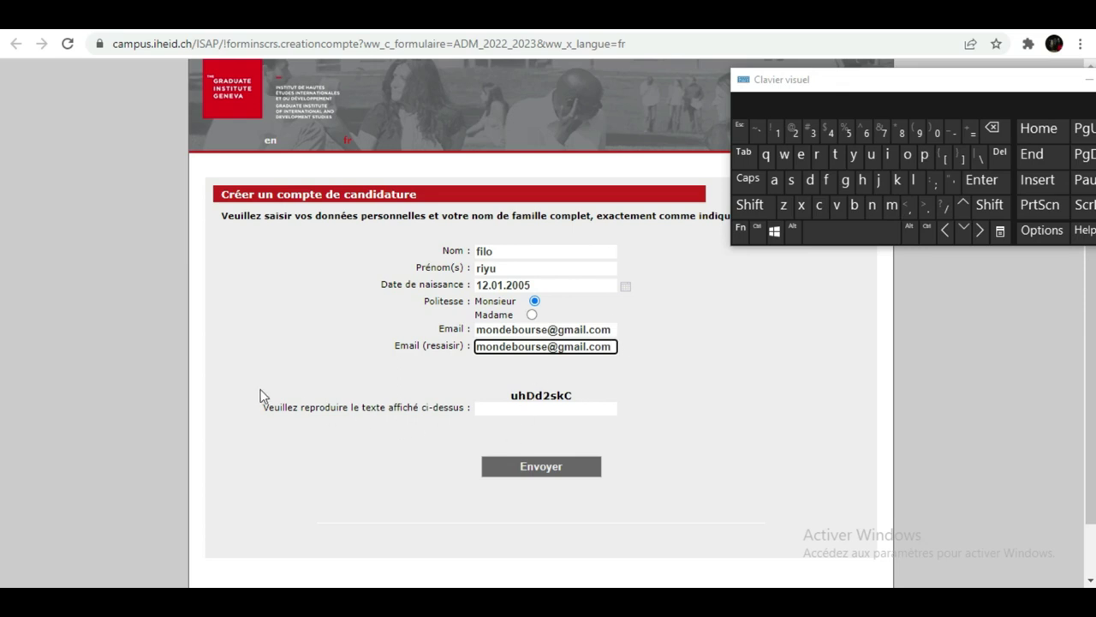
- Reproduce the displayed verification text in its field, matching upper and lower case, and submit the account creation form
{"action": "left_click", "coordinate": [533, 406]}
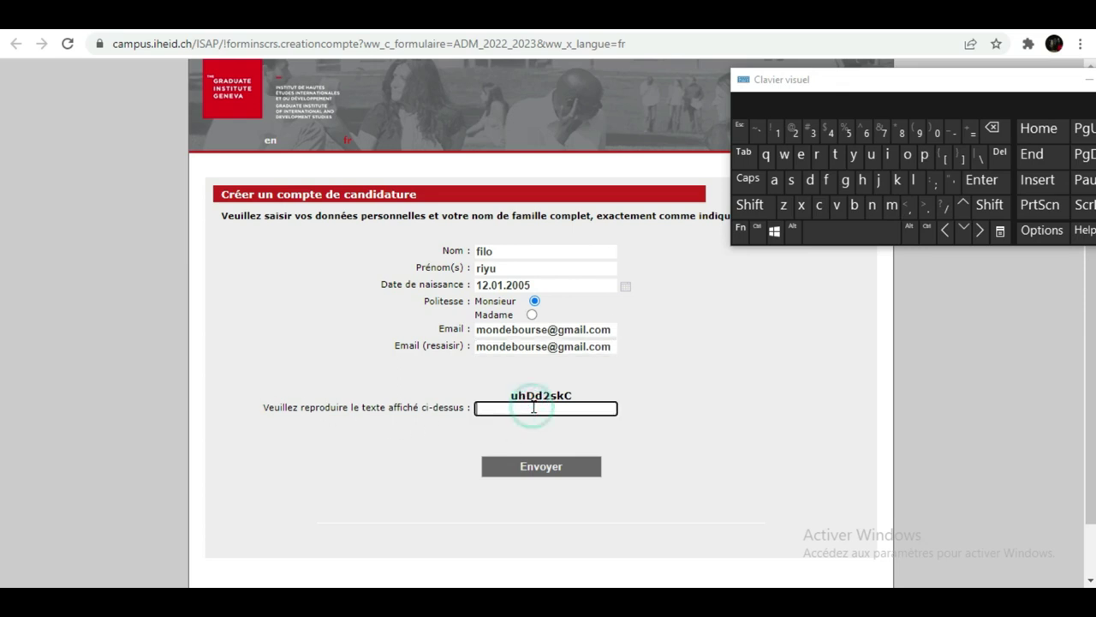
{"action": "left_click", "coordinate": [871, 155]}
{"action": "left_click", "coordinate": [867, 182]}
{"action": "left_click", "coordinate": [749, 204]}
{"action": "left_click", "coordinate": [810, 181]}
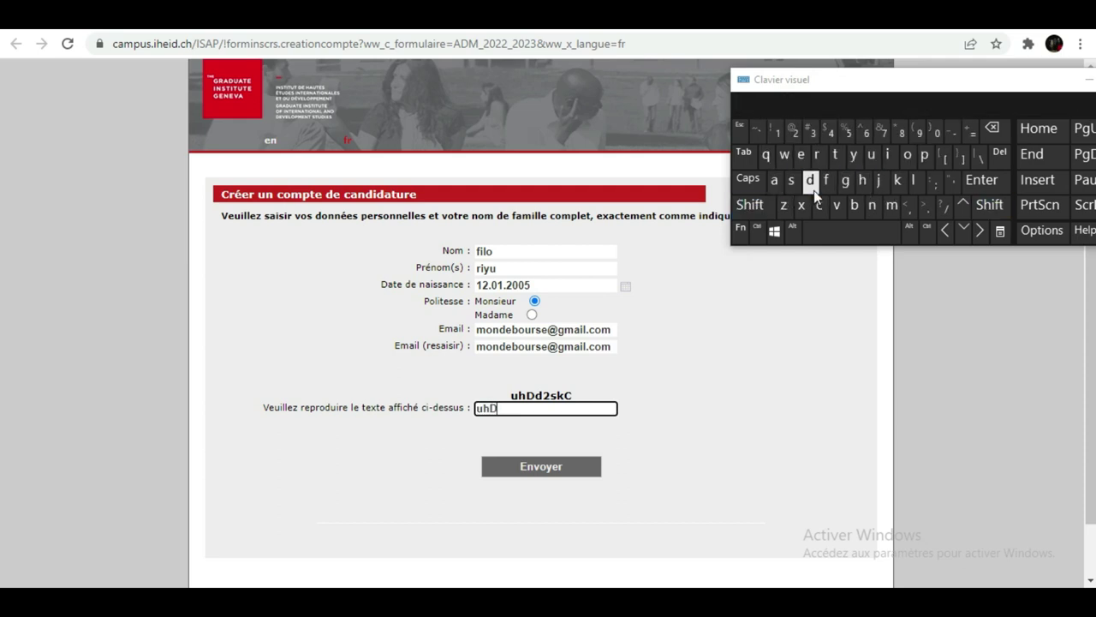
{"action": "left_click", "coordinate": [812, 190]}
{"action": "left_click", "coordinate": [798, 140]}
{"action": "left_click", "coordinate": [793, 183]}
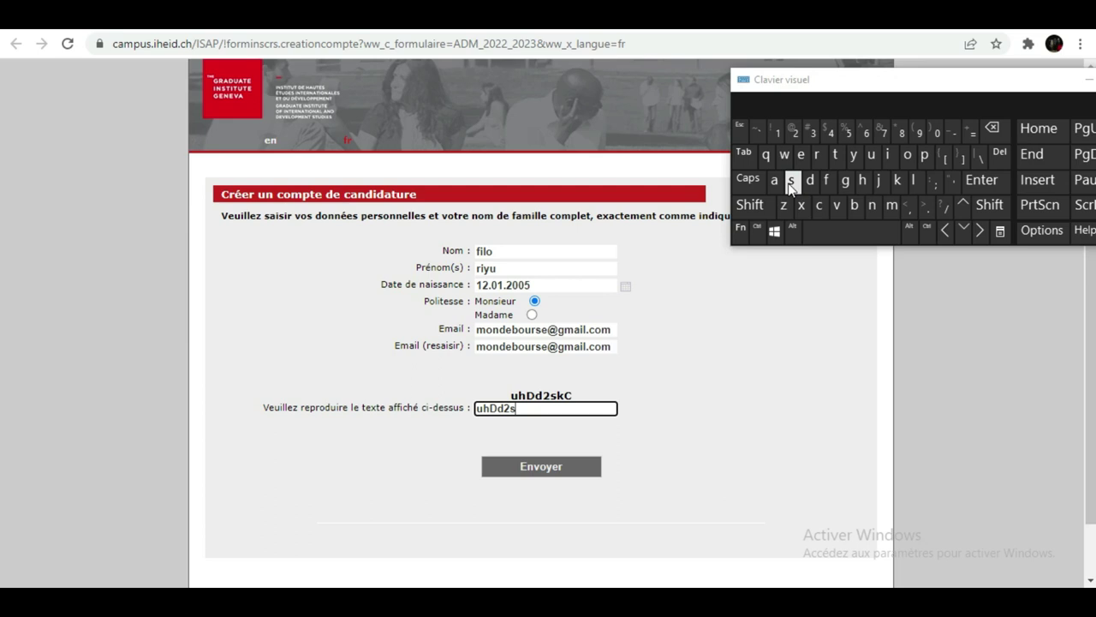
{"action": "left_click", "coordinate": [750, 205]}
{"action": "left_click", "coordinate": [818, 204]}
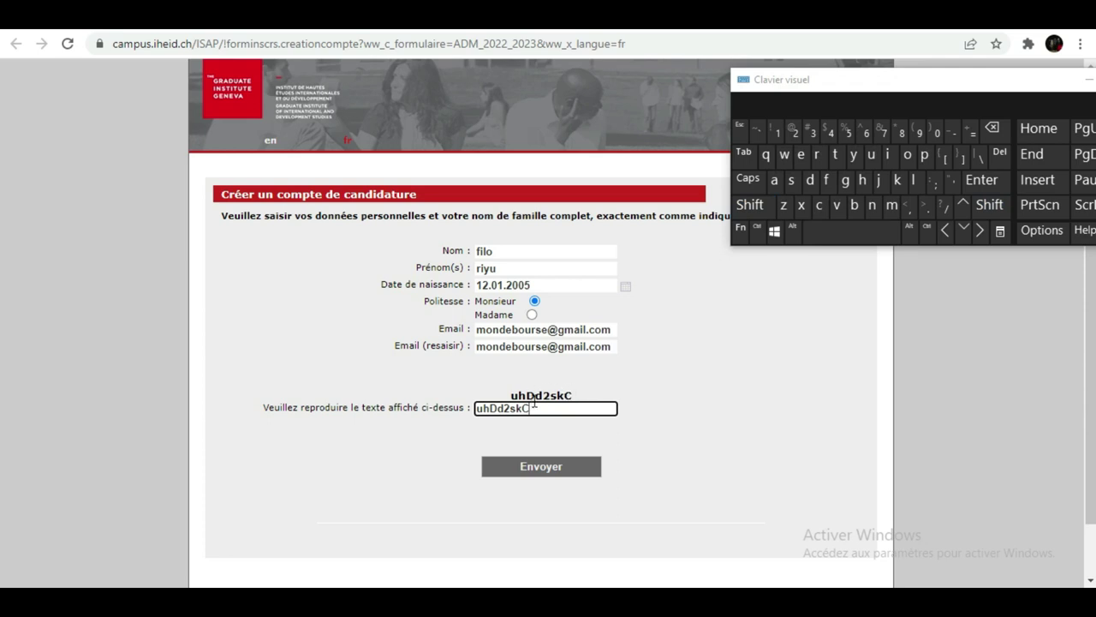
{"action": "scroll", "coordinate": [634, 416], "scroll_direction": "down", "scroll_amount": 1}
{"action": "left_click", "coordinate": [563, 409]}
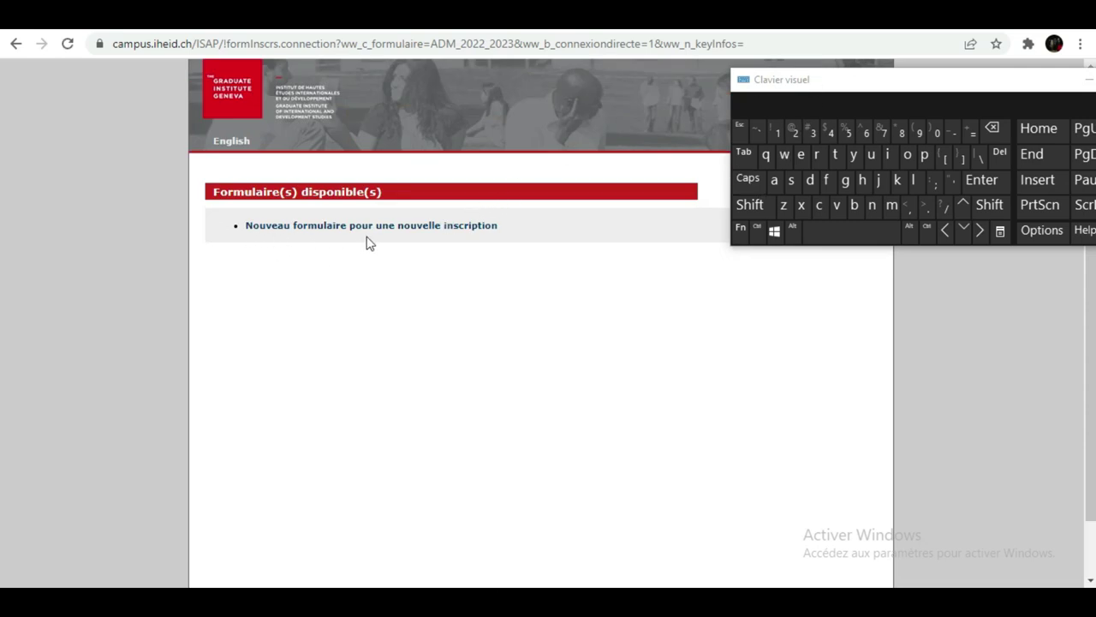
- Move the on-screen keyboard off the list of available forms and open the new form for a new registration
{"action": "scroll", "coordinate": [519, 226], "scroll_direction": "down", "scroll_amount": 1}
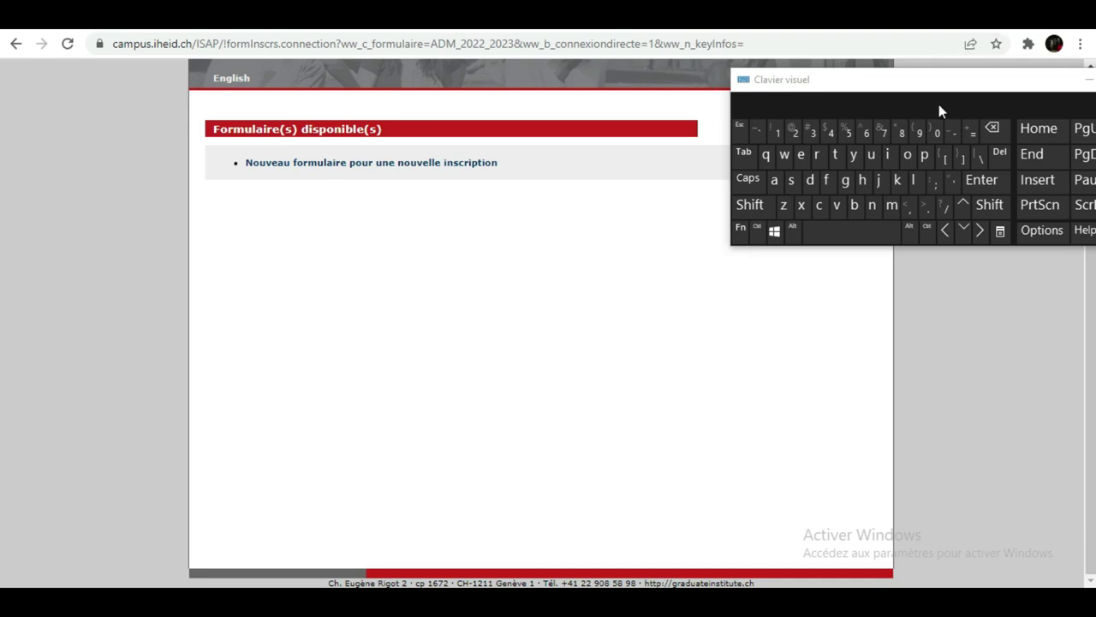
{"action": "left_click_drag", "start_coordinate": [948, 92], "coordinate": [675, 325]}
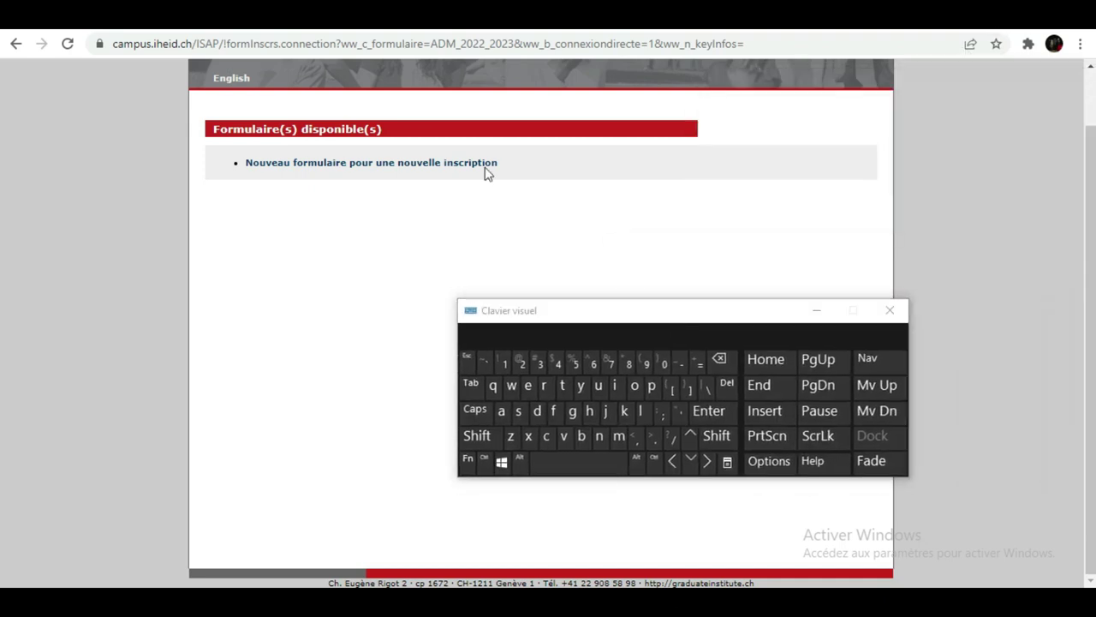
{"action": "left_click", "coordinate": [307, 163]}
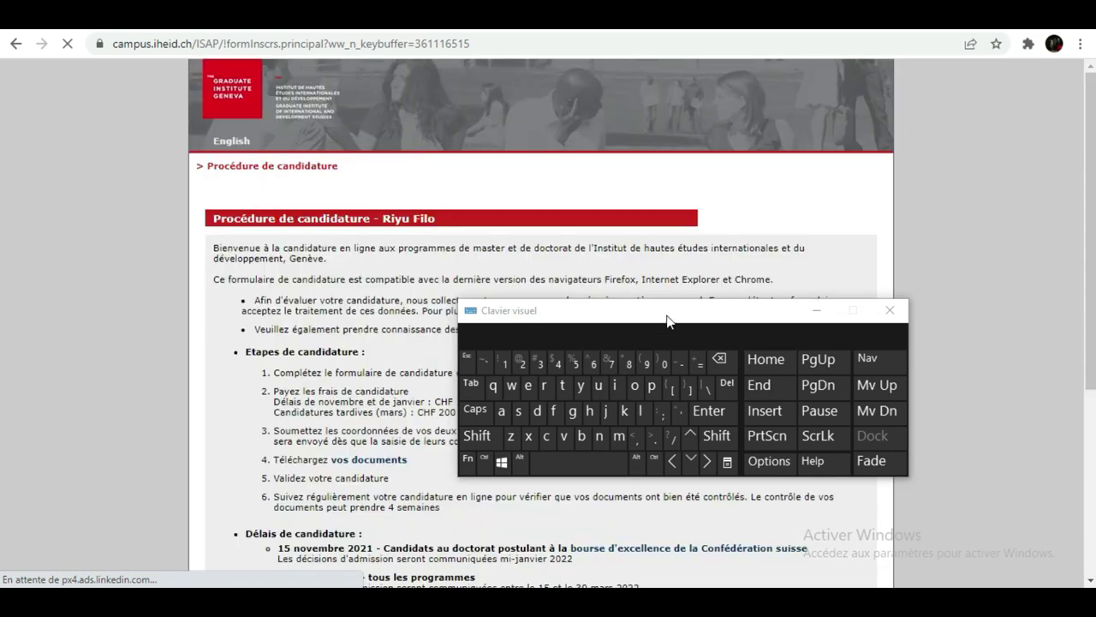
- Move the on-screen keyboard clear of the Procédure de candidature text and skim the introduction page
{"action": "left_click_drag", "start_coordinate": [668, 313], "coordinate": [820, 44]}
{"action": "scroll", "coordinate": [285, 275], "scroll_direction": "down", "scroll_amount": 3}
{"action": "scroll", "coordinate": [285, 276], "scroll_direction": "down", "scroll_amount": 2}
{"action": "scroll", "coordinate": [285, 270], "scroll_direction": "up", "scroll_amount": 4}
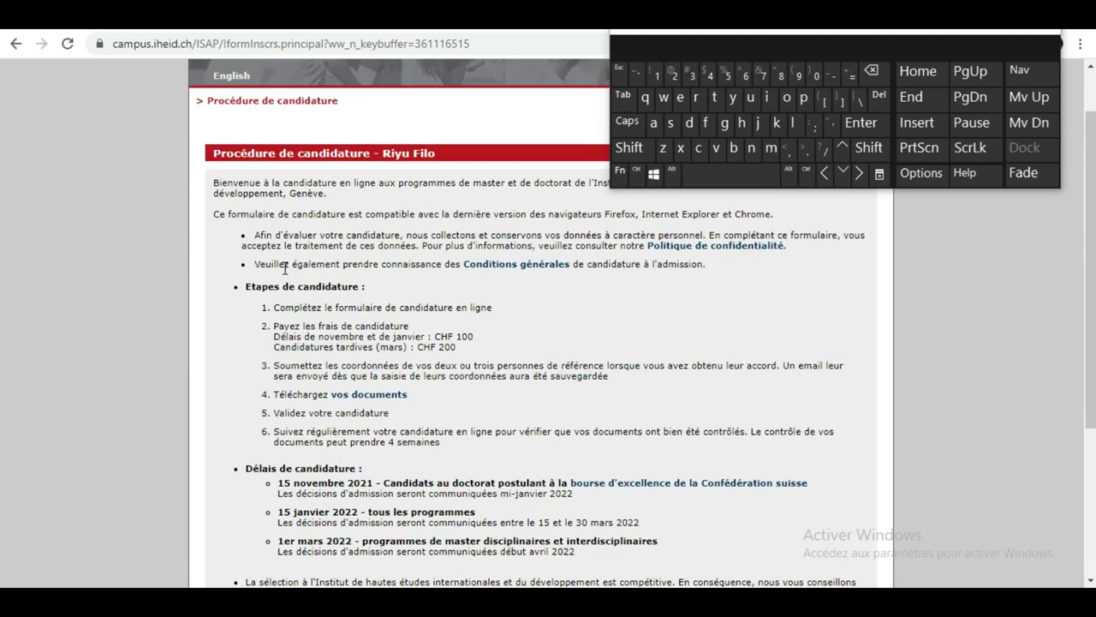
{"action": "scroll", "coordinate": [286, 267], "scroll_direction": "up", "scroll_amount": 1}
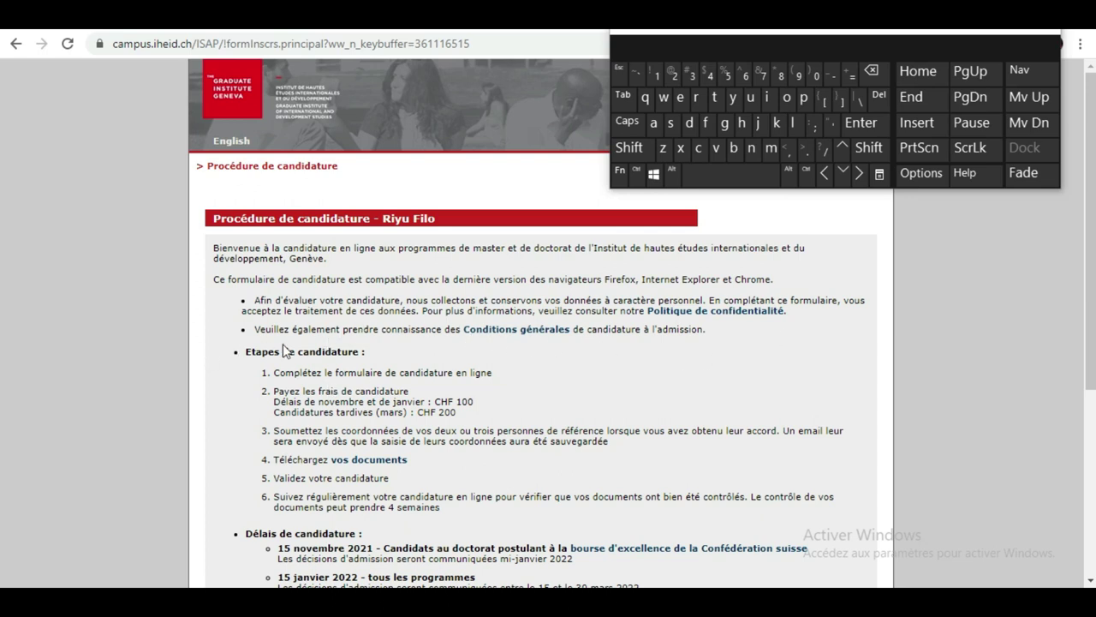
{"action": "scroll", "coordinate": [336, 321], "scroll_direction": "down", "scroll_amount": 1}
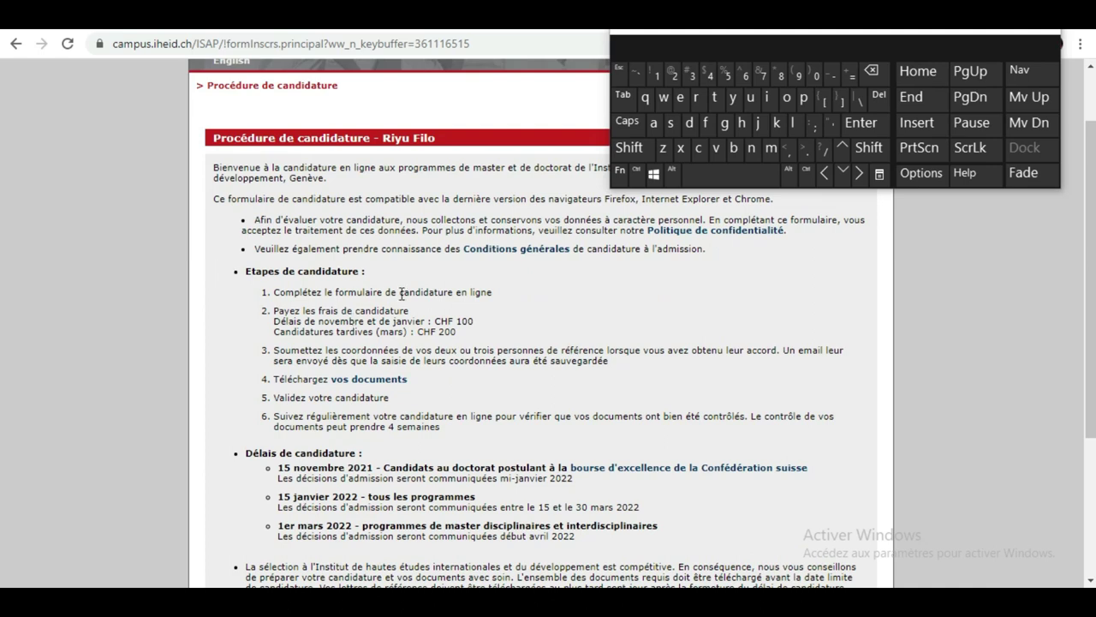
- Read through the Etapes de candidature list, highlighting the fee payment, referee details, validation and follow-up steps
{"action": "left_click_drag", "start_coordinate": [493, 295], "coordinate": [460, 334]}
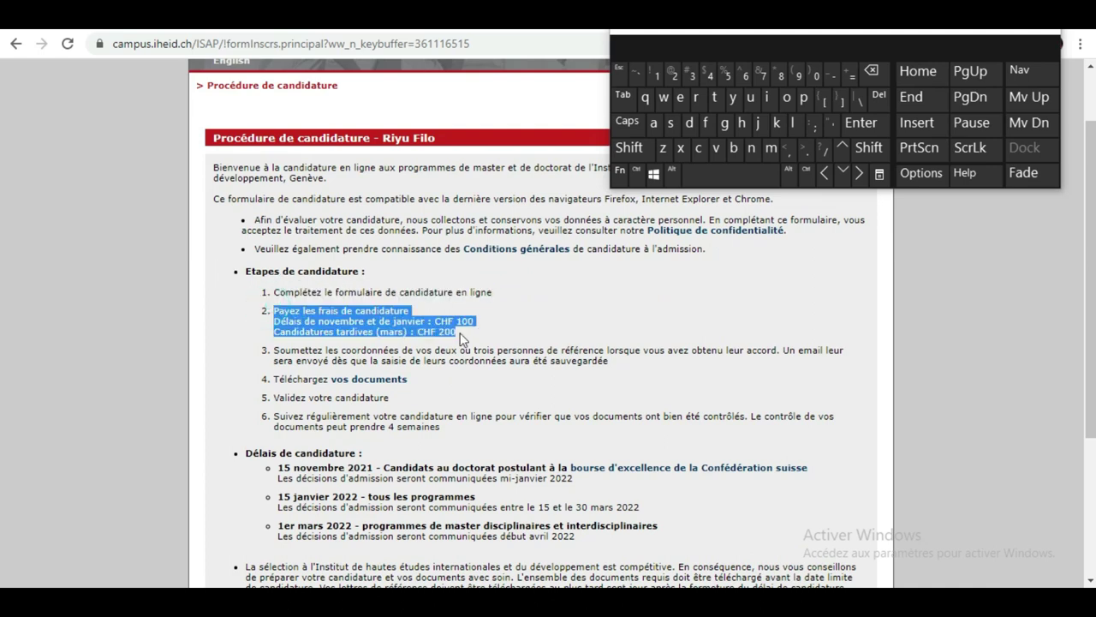
{"action": "left_click_drag", "start_coordinate": [277, 349], "coordinate": [633, 363]}
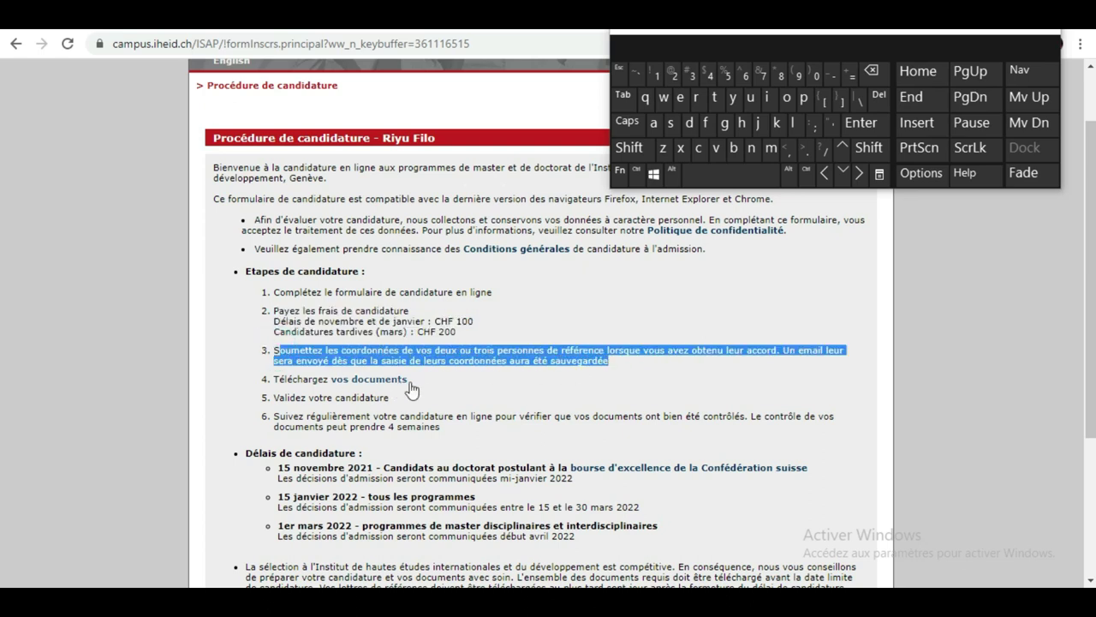
{"action": "left_click_drag", "start_coordinate": [416, 383], "coordinate": [388, 397]}
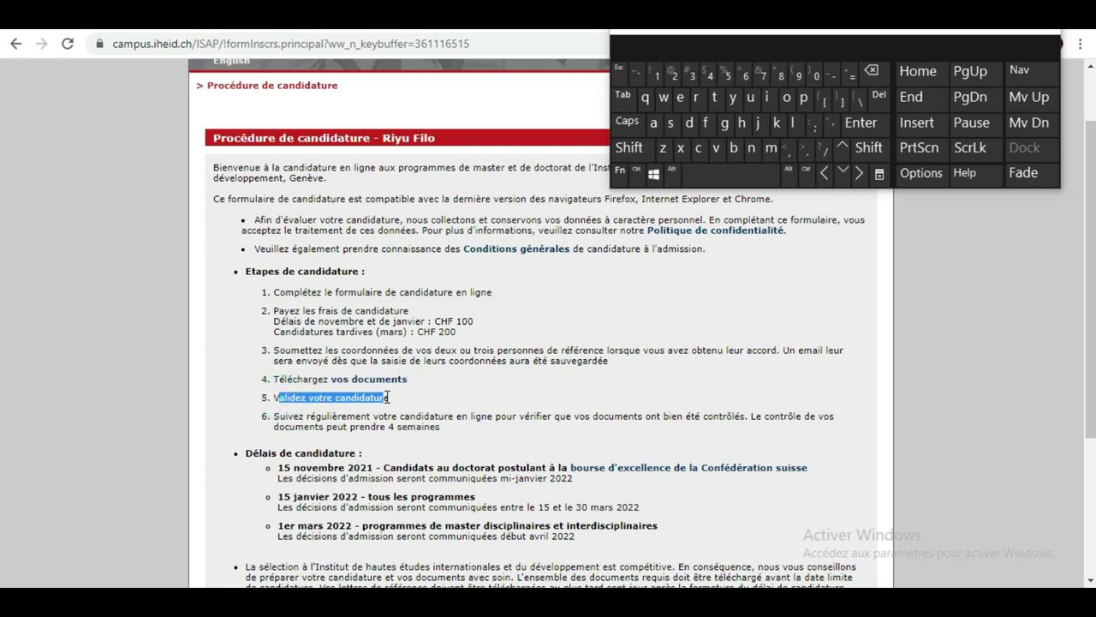
{"action": "left_click_drag", "start_coordinate": [273, 396], "coordinate": [444, 432]}
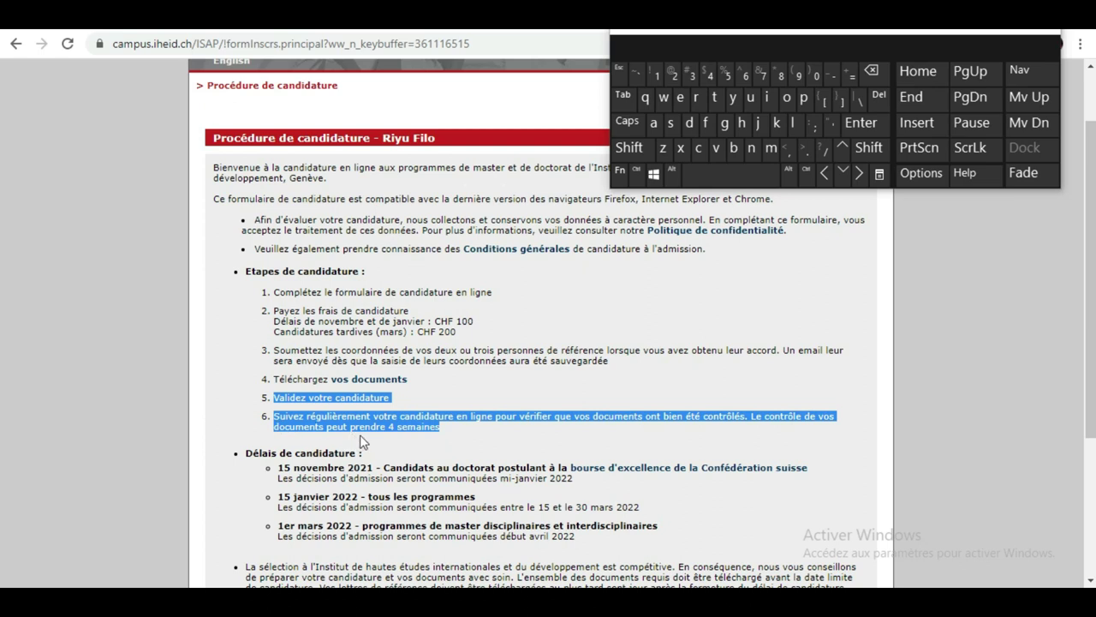
{"action": "left_click", "coordinate": [448, 432]}
{"action": "left_click_drag", "start_coordinate": [444, 432], "coordinate": [266, 419]}
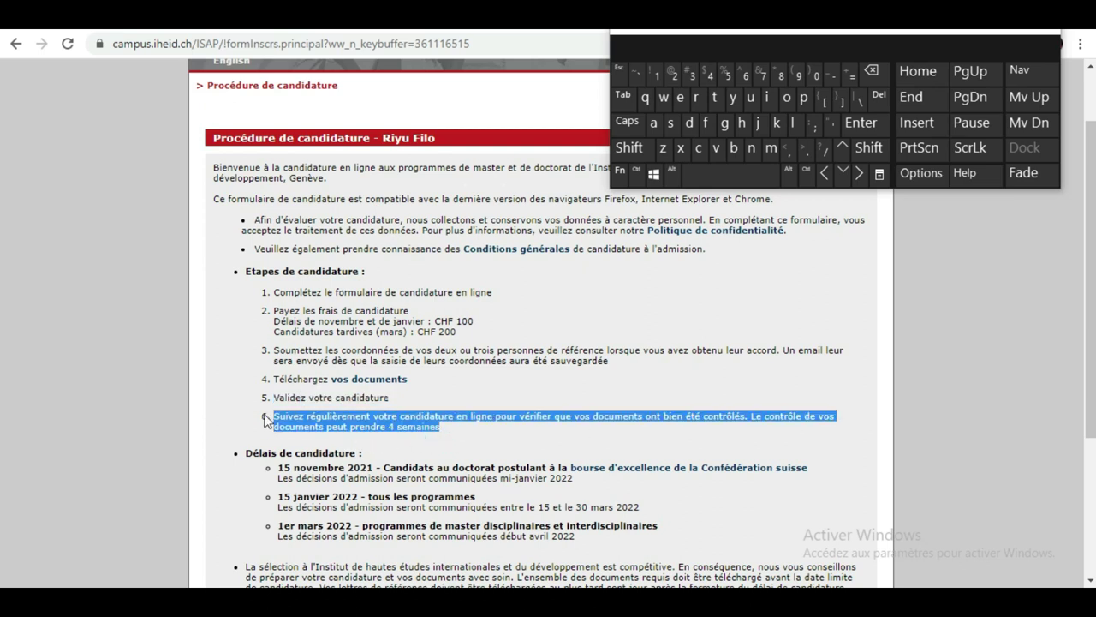
- Review the application deadlines and admission decision dates under Délais de candidature, highlighting each one
{"action": "scroll", "coordinate": [368, 347], "scroll_direction": "down", "scroll_amount": 3}
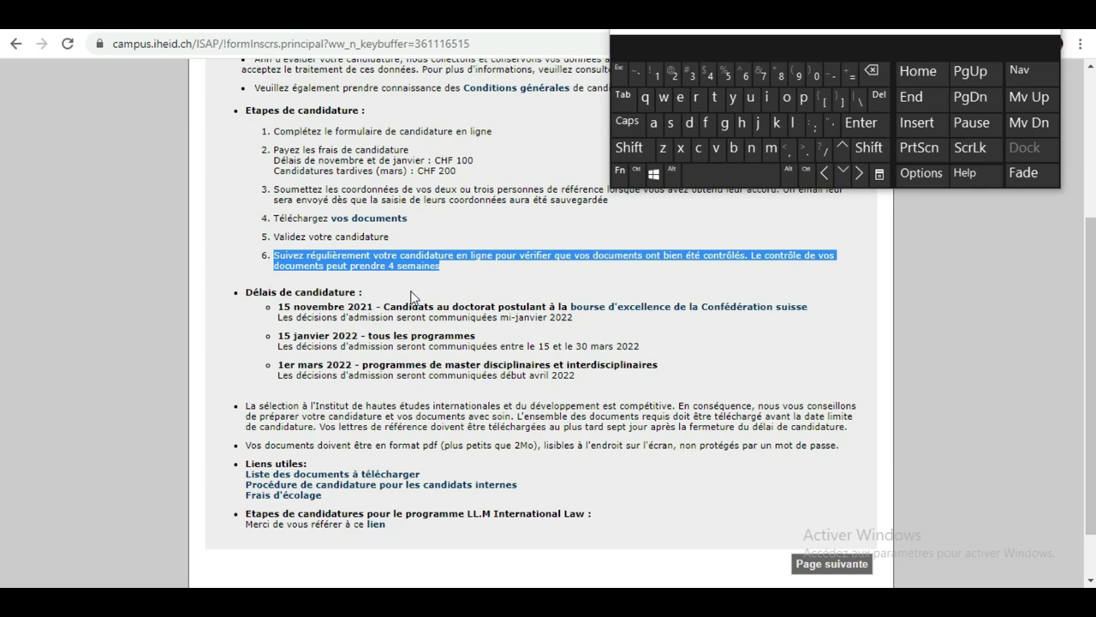
{"action": "left_click_drag", "start_coordinate": [274, 313], "coordinate": [576, 318]}
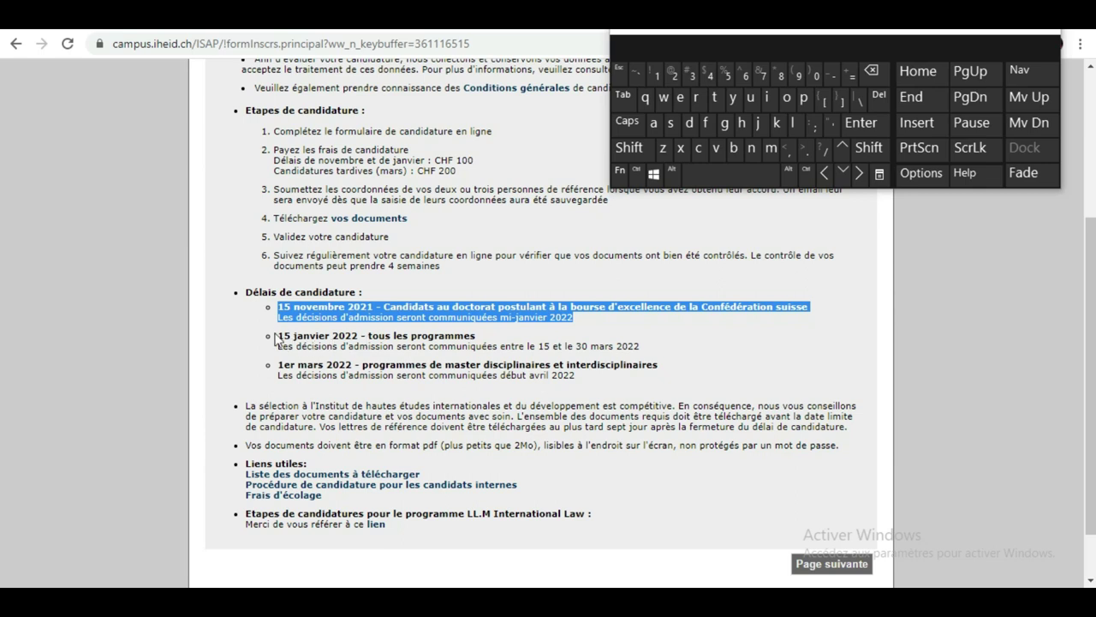
{"action": "left_click_drag", "start_coordinate": [277, 335], "coordinate": [485, 343]}
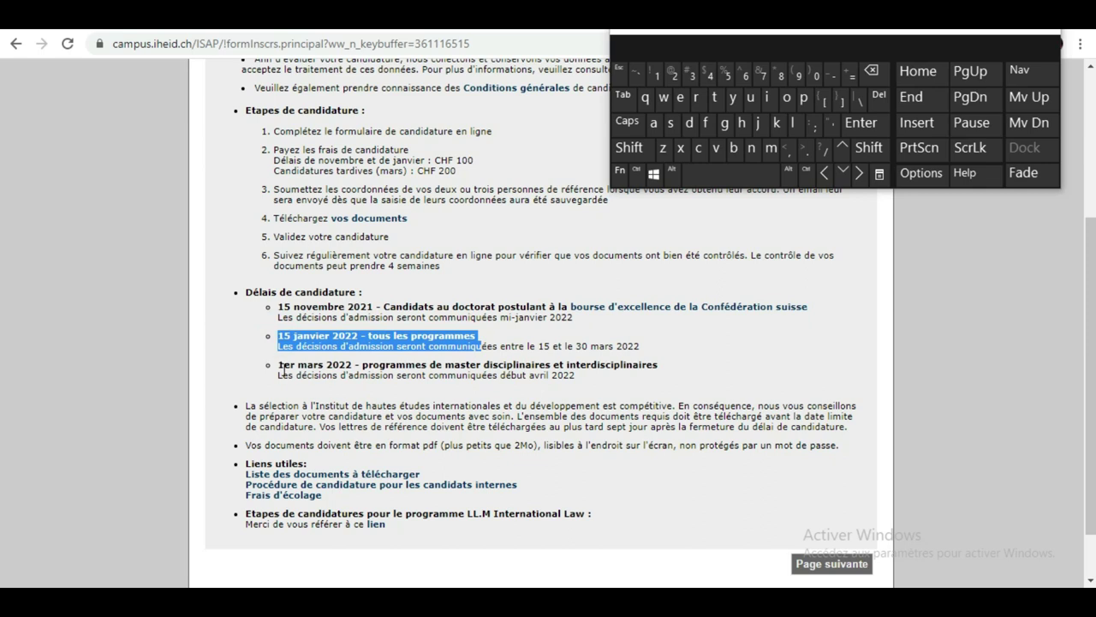
{"action": "left_click_drag", "start_coordinate": [280, 367], "coordinate": [353, 369]}
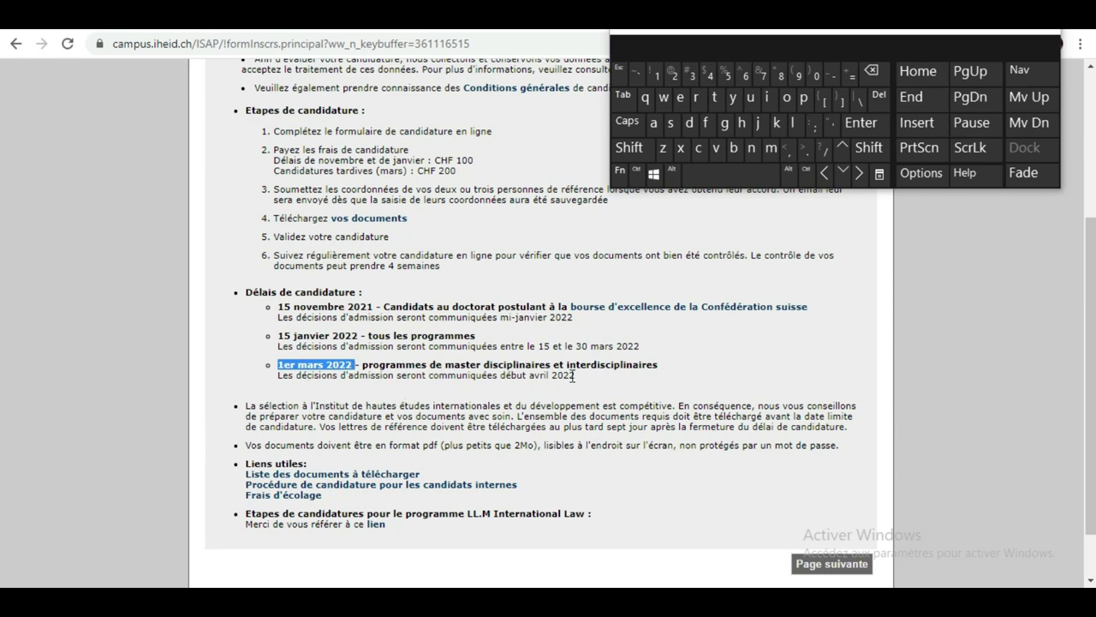
{"action": "left_click_drag", "start_coordinate": [578, 376], "coordinate": [524, 377]}
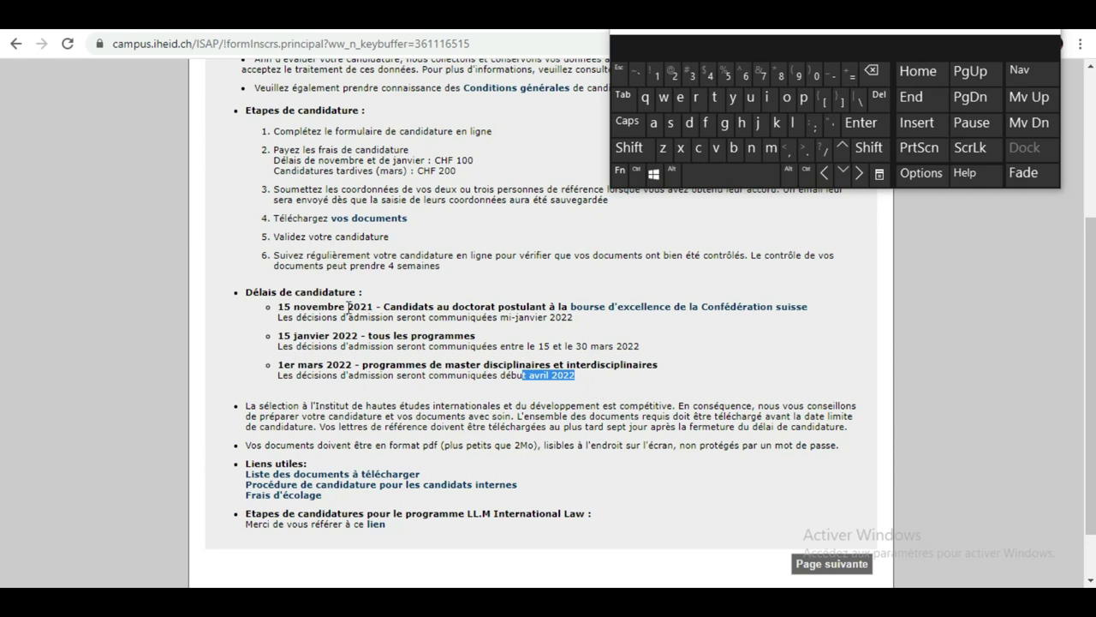
- Examine the rules on the reference letters' upload deadline and the maximum document file size, highlighting the relevant text
{"action": "scroll", "coordinate": [348, 307], "scroll_direction": "down", "scroll_amount": 1}
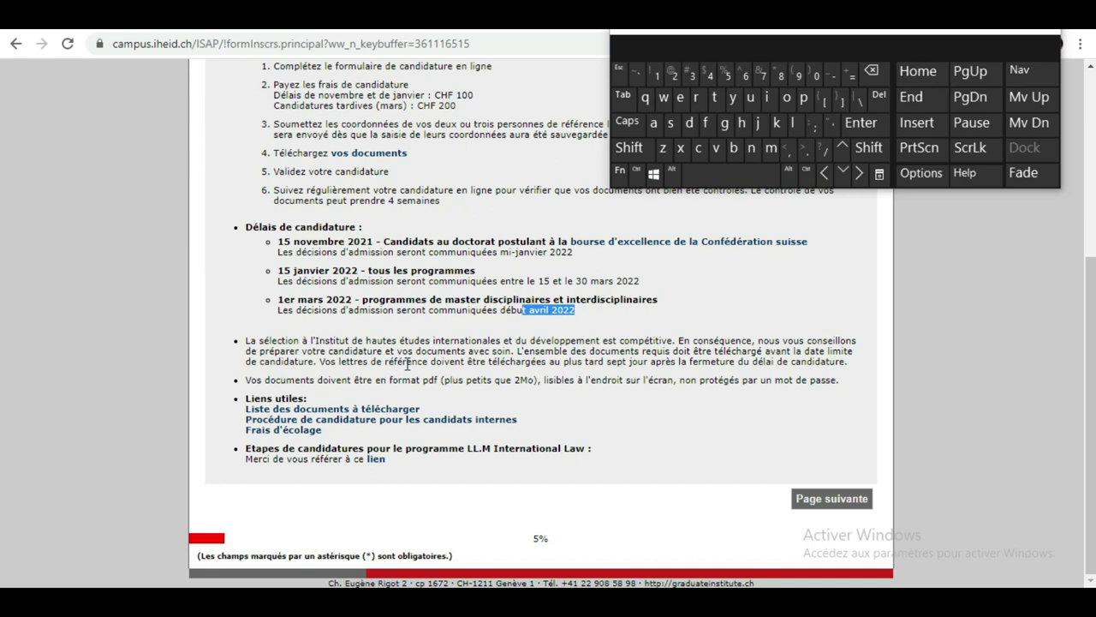
{"action": "left_click_drag", "start_coordinate": [320, 360], "coordinate": [425, 366]}
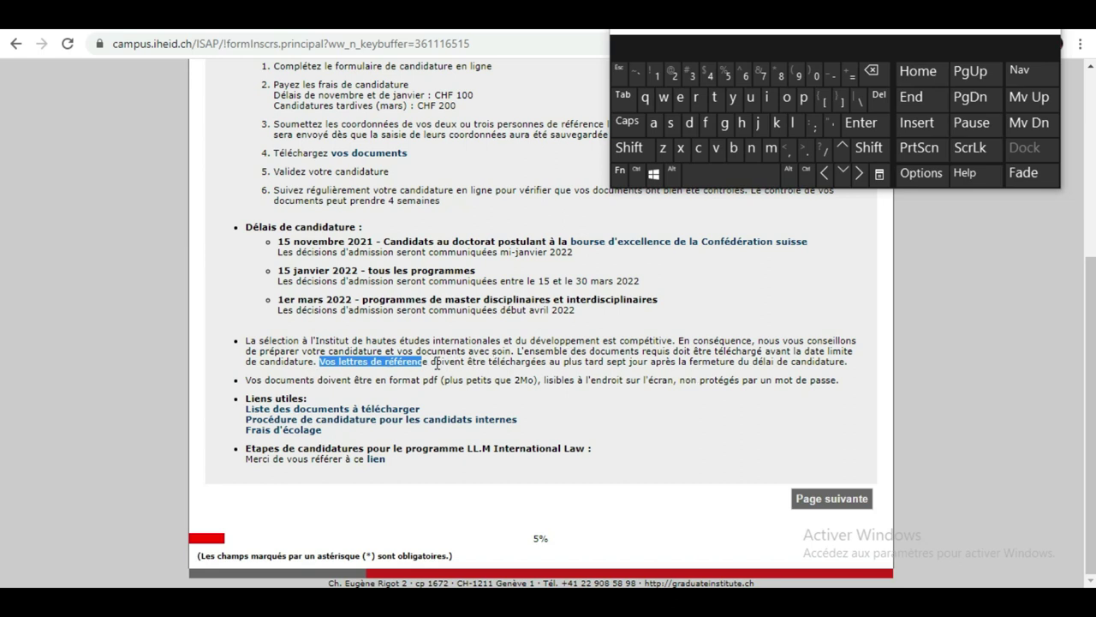
{"action": "left_click_drag", "start_coordinate": [442, 364], "coordinate": [864, 373]}
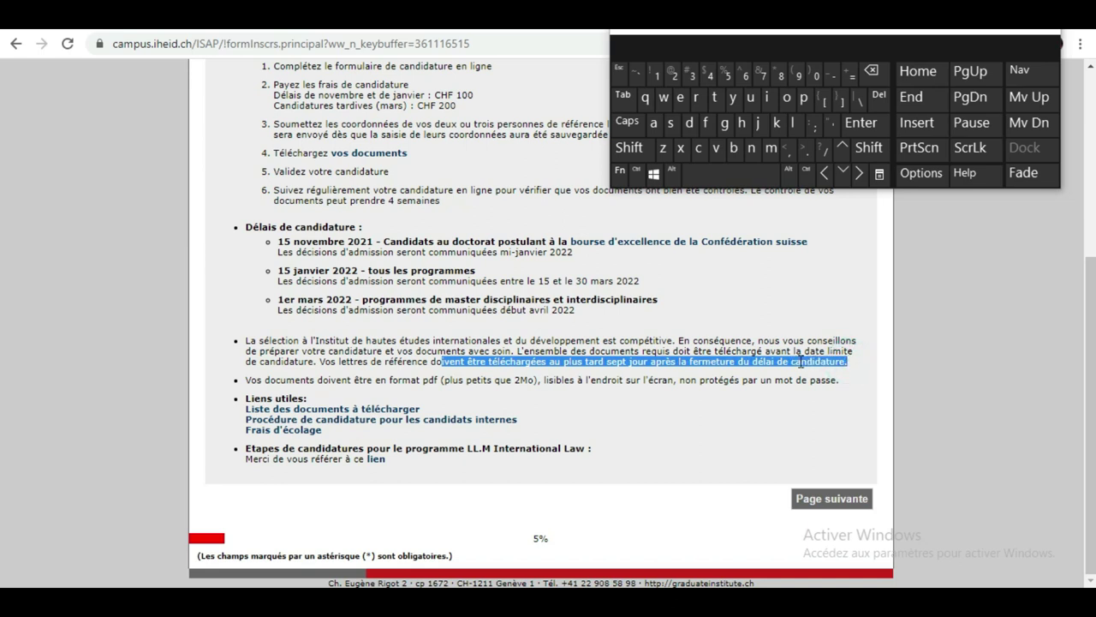
{"action": "left_click", "coordinate": [856, 365]}
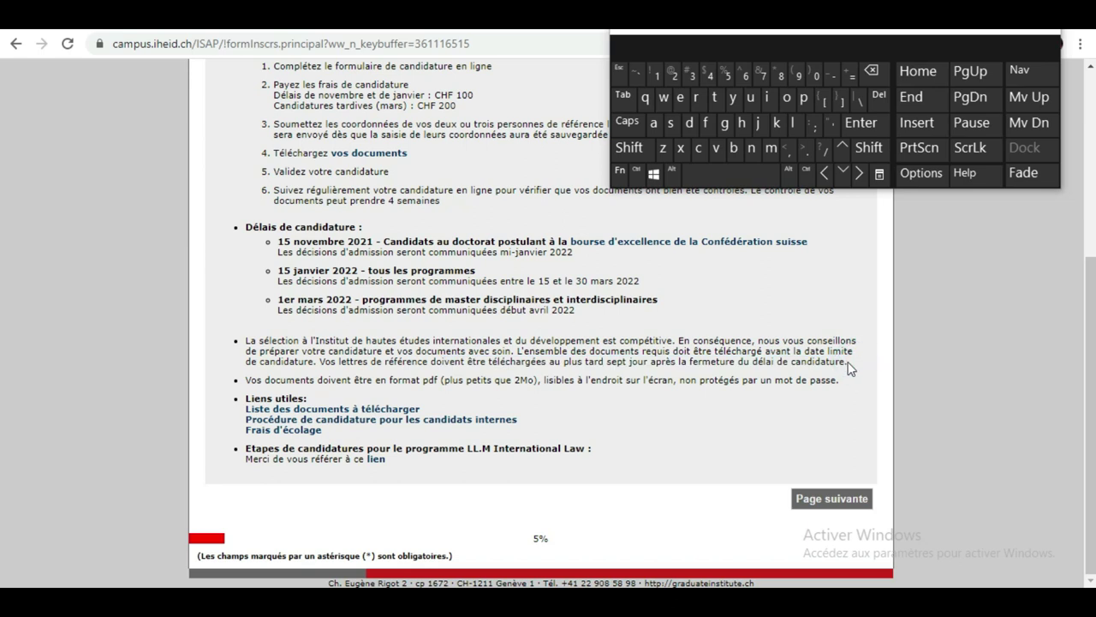
{"action": "left_click_drag", "start_coordinate": [848, 361], "coordinate": [321, 363]}
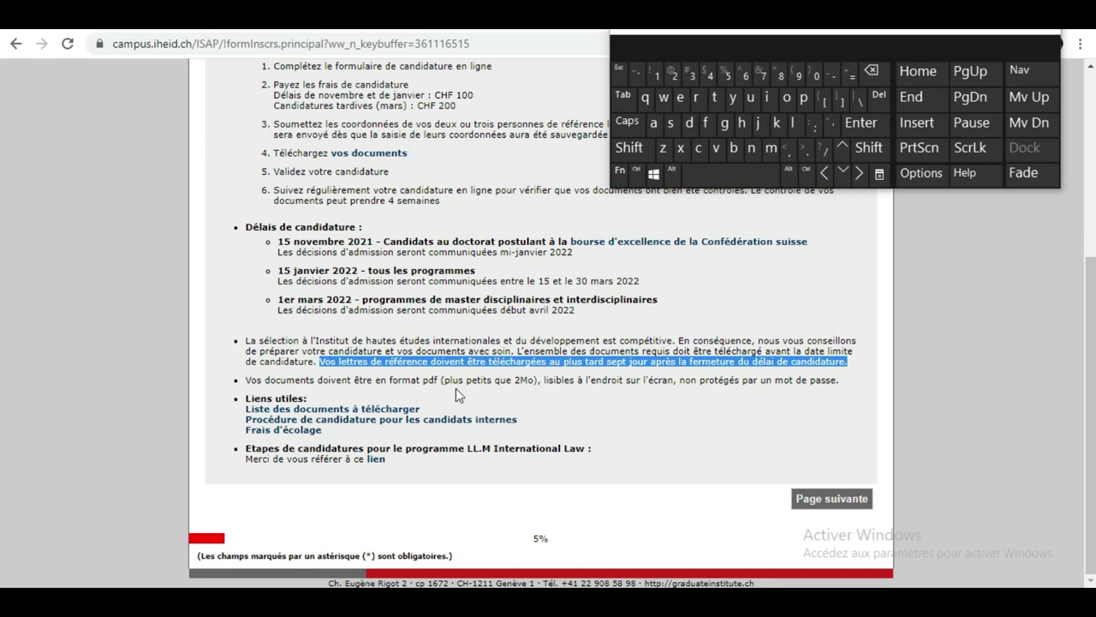
{"action": "left_click_drag", "start_coordinate": [512, 379], "coordinate": [534, 382]}
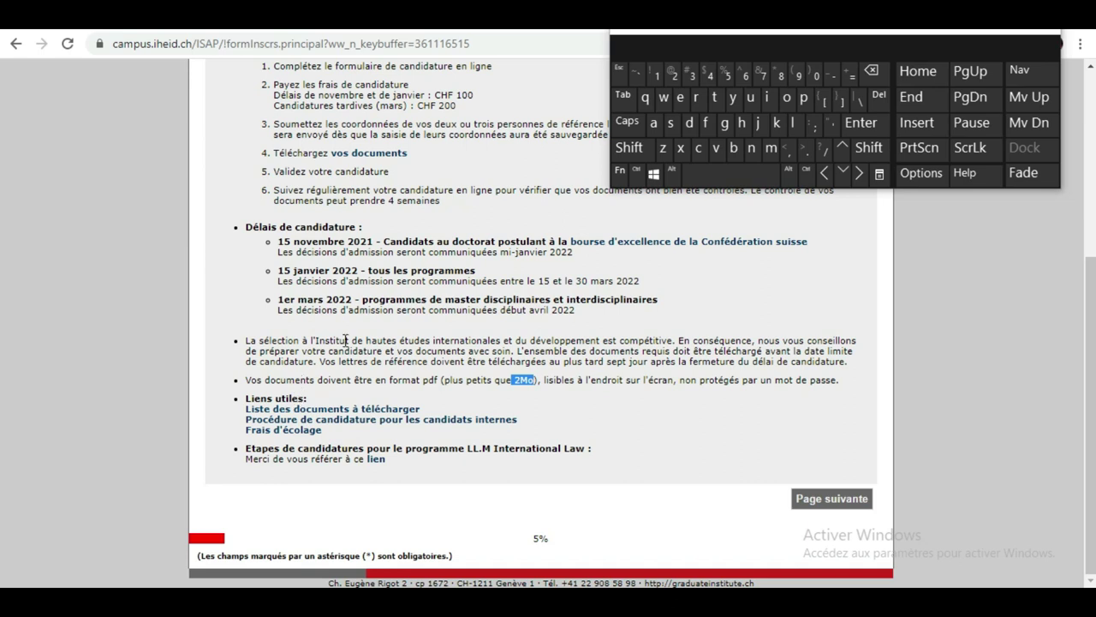
- Open the Liste des documents à télécharger and review the motivation letter, CV, diploma and English certificate requirements for all candidates
{"action": "left_click", "coordinate": [339, 411]}
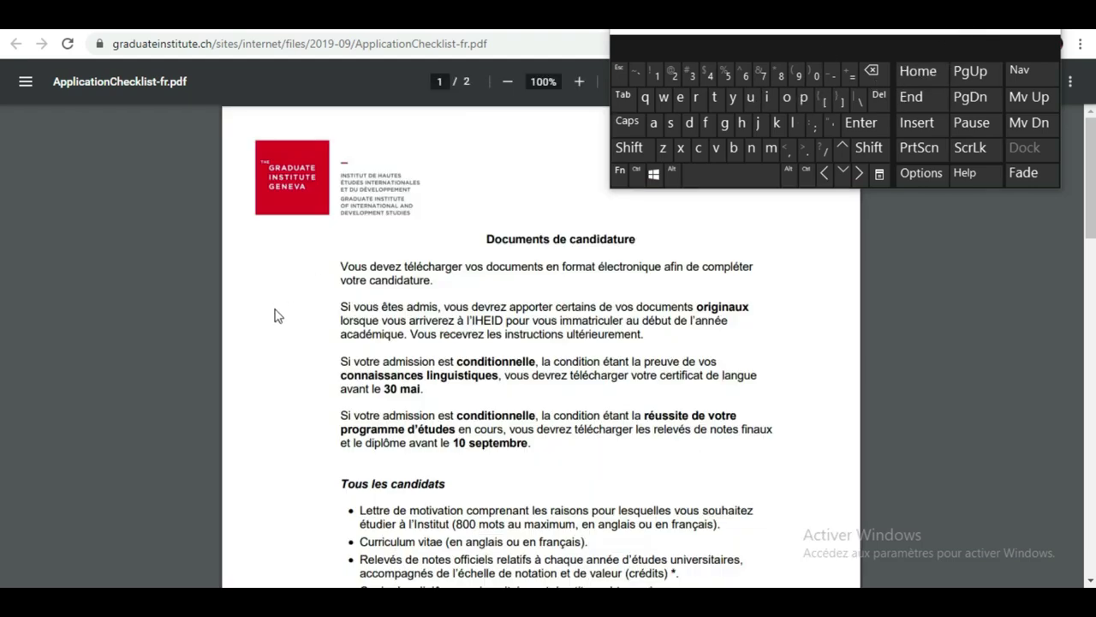
{"action": "scroll", "coordinate": [347, 449], "scroll_direction": "down", "scroll_amount": 3}
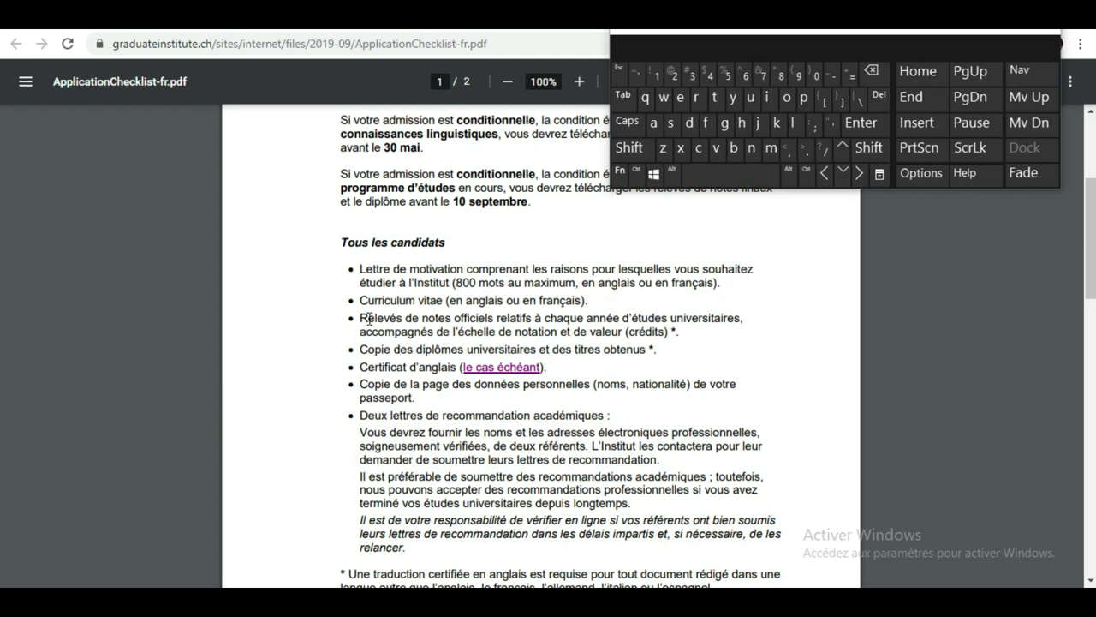
{"action": "left_click_drag", "start_coordinate": [346, 272], "coordinate": [608, 402]}
{"action": "left_click", "coordinate": [257, 300]}
{"action": "left_click_drag", "start_coordinate": [456, 283], "coordinate": [742, 286]}
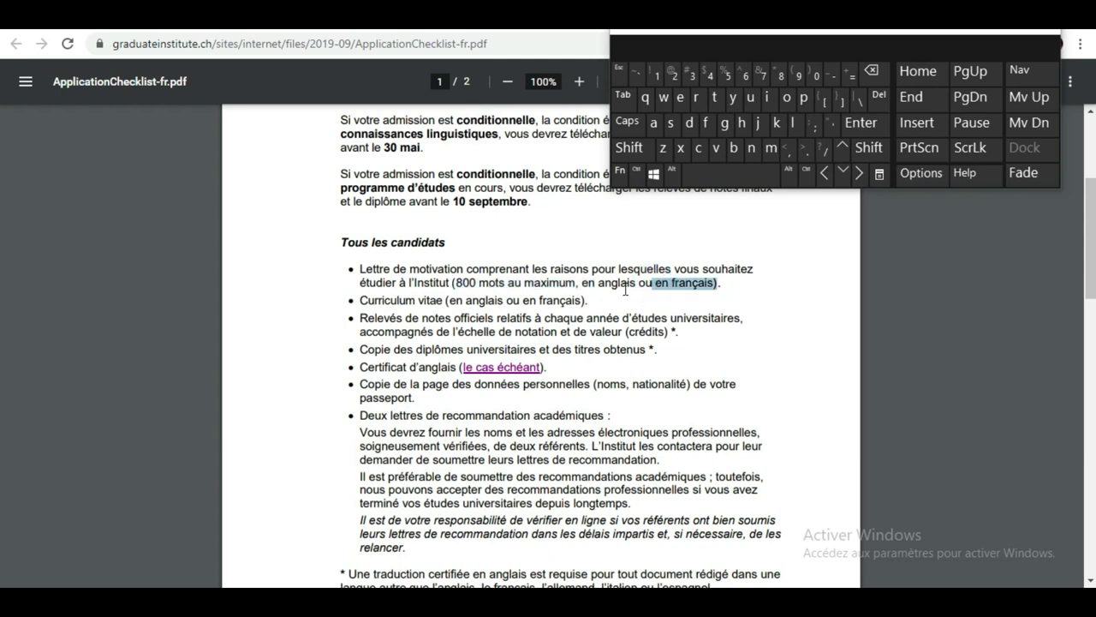
{"action": "left_click_drag", "start_coordinate": [636, 284], "coordinate": [584, 284]}
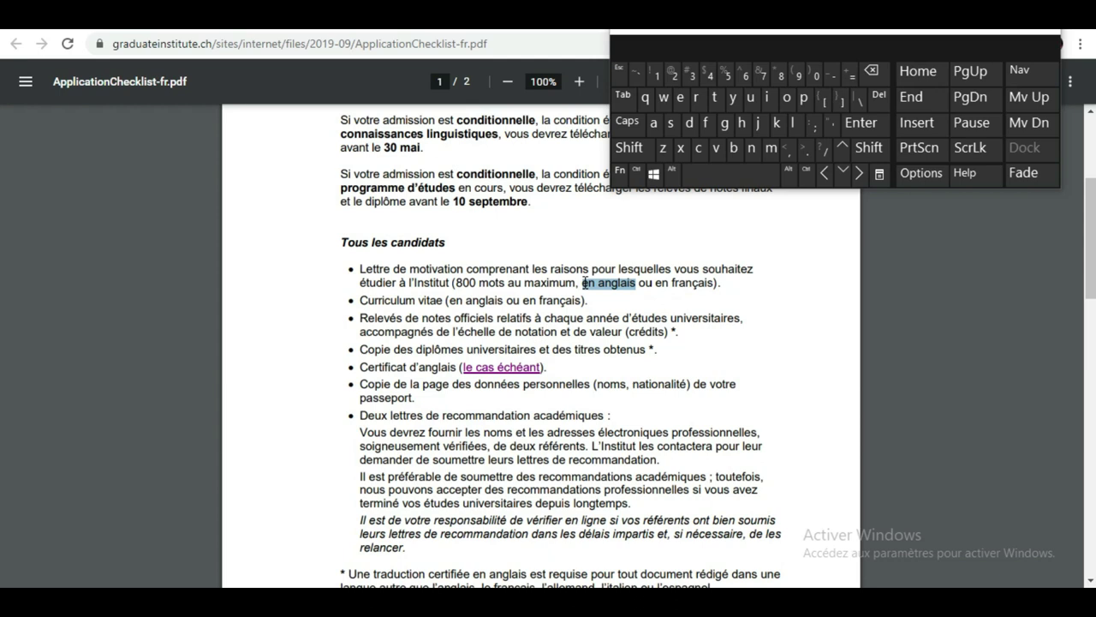
{"action": "left_click_drag", "start_coordinate": [357, 300], "coordinate": [443, 298]}
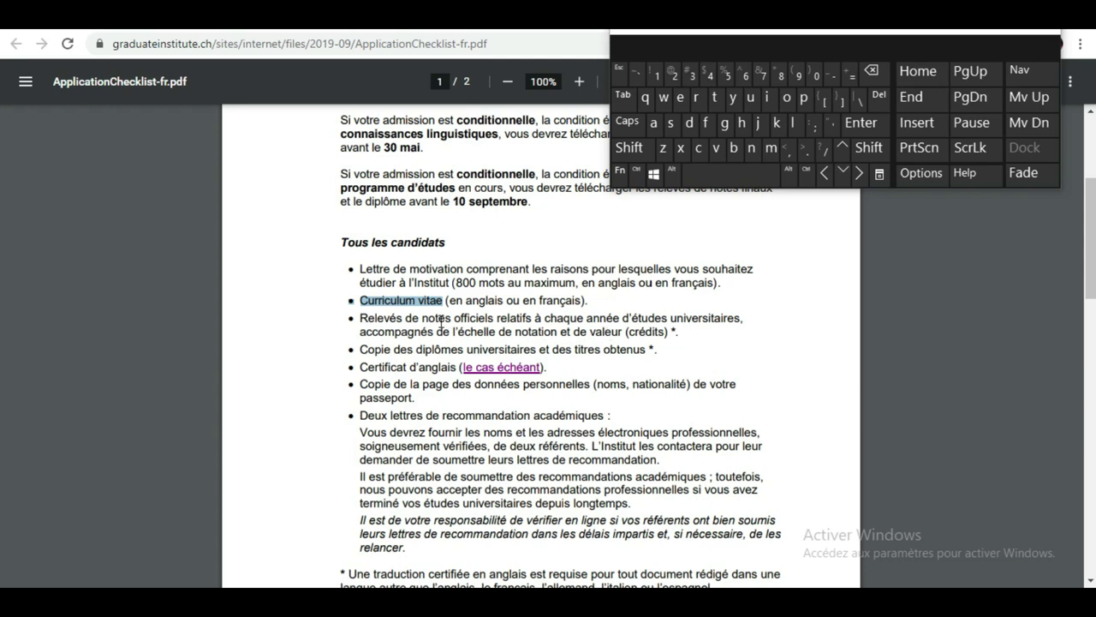
{"action": "left_click_drag", "start_coordinate": [359, 349], "coordinate": [657, 349]}
{"action": "left_click", "coordinate": [662, 350]}
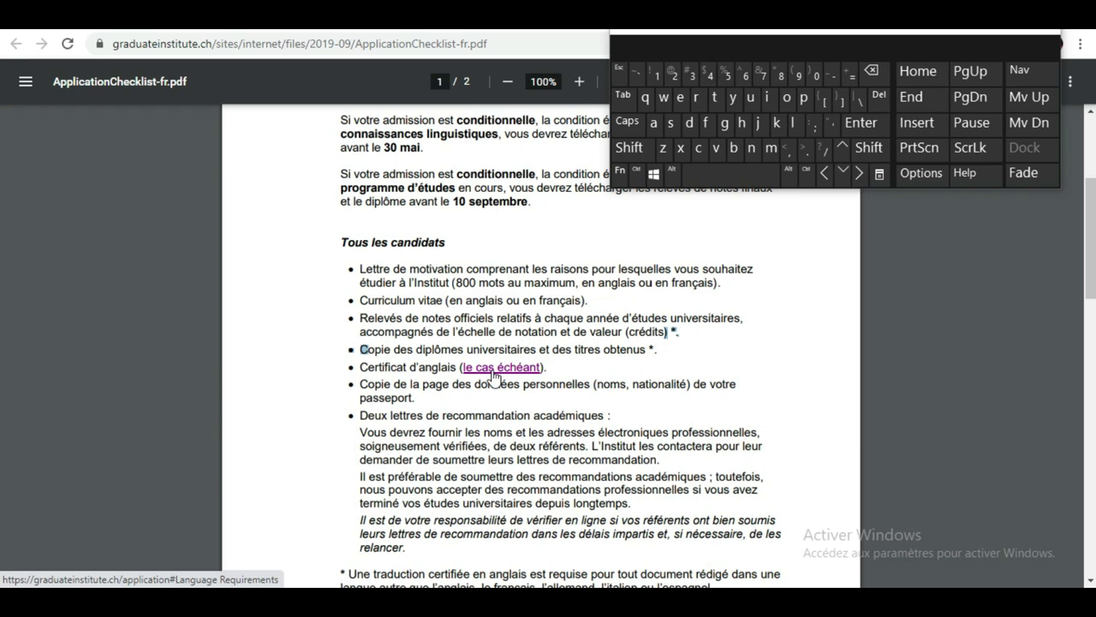
{"action": "left_click_drag", "start_coordinate": [355, 374], "coordinate": [383, 385]}
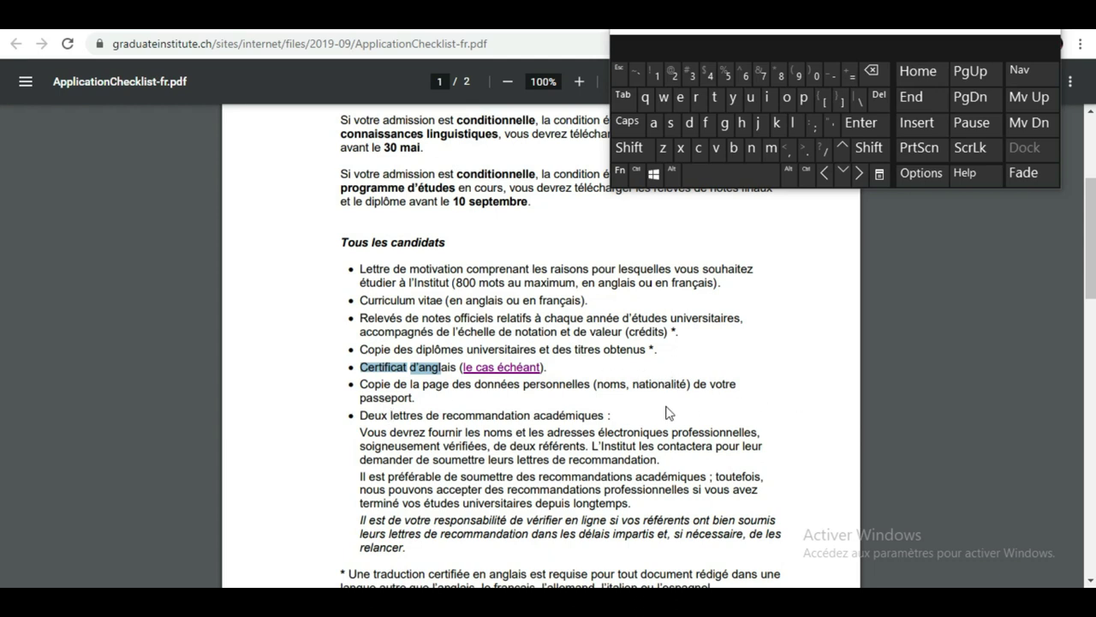
- Read the checklist's requirements for the two academic recommendation letters, highlighting how the Institute contacts the referees
{"action": "double_click", "coordinate": [567, 415]}
{"action": "left_click_drag", "start_coordinate": [507, 420], "coordinate": [360, 419]}
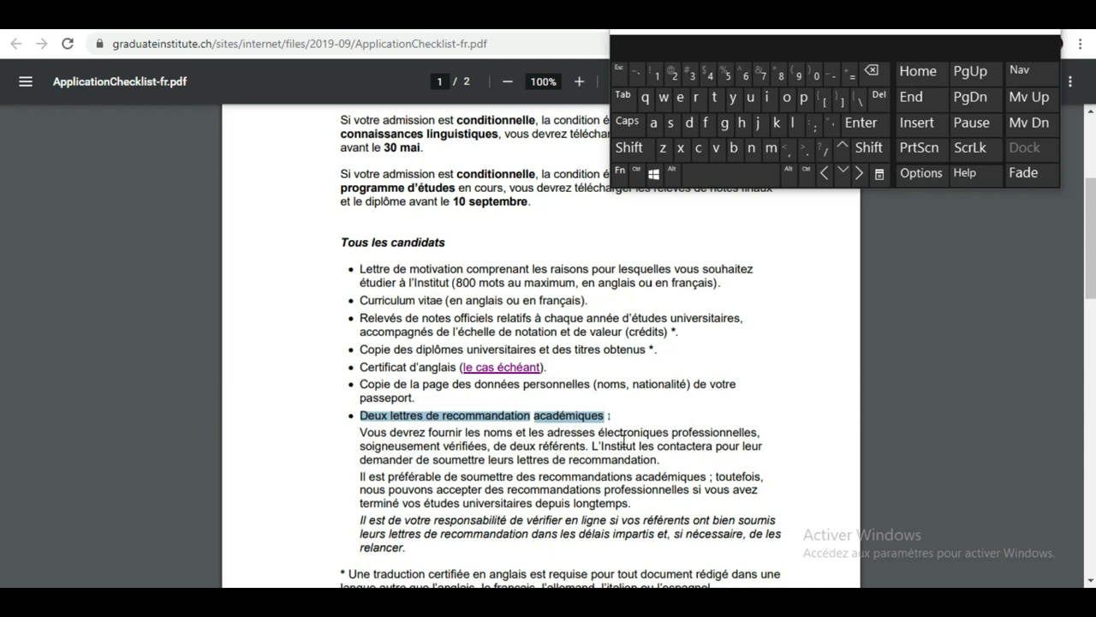
{"action": "left_click", "coordinate": [591, 442]}
{"action": "left_click_drag", "start_coordinate": [591, 441], "coordinate": [657, 460]}
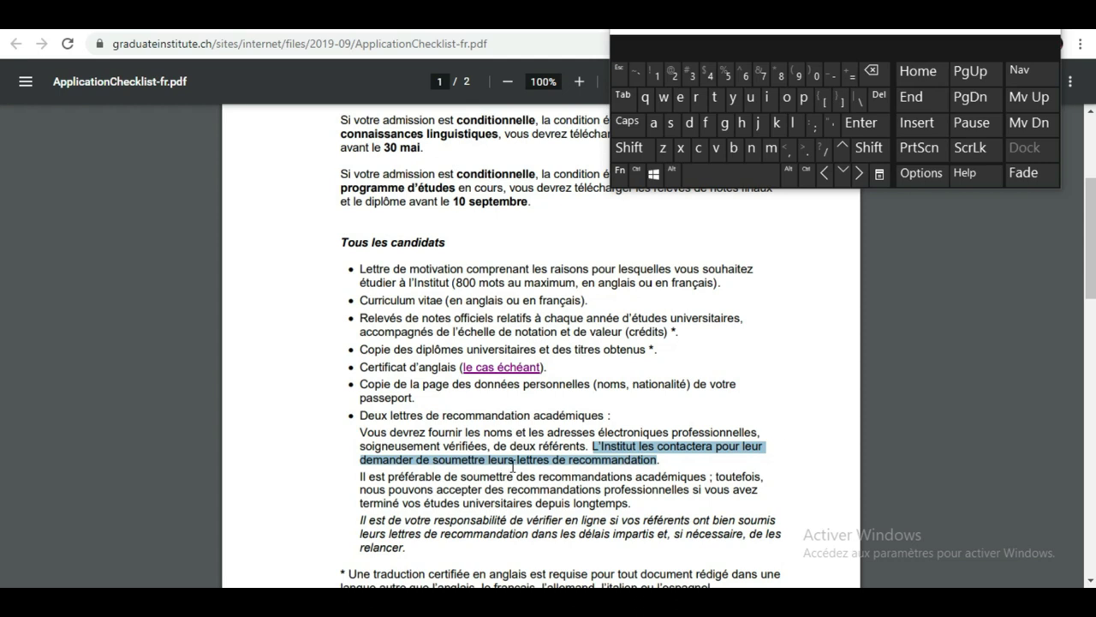
{"action": "left_click", "coordinate": [677, 461]}
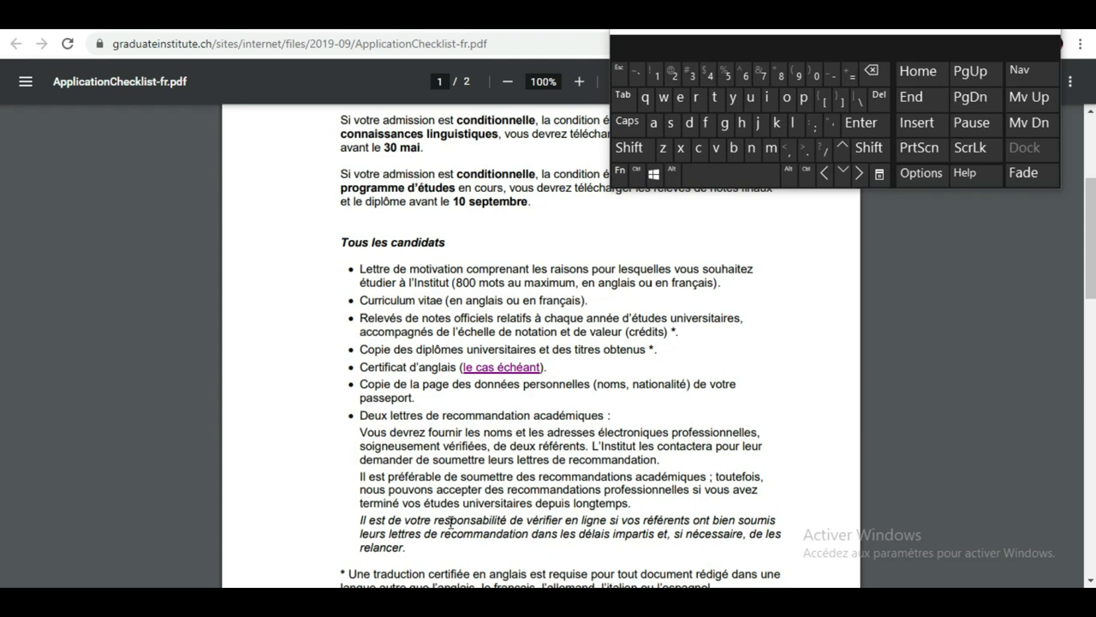
- Dismiss the pop-up notification and highlight the checklist's note on certified English translations
{"action": "scroll", "coordinate": [696, 409], "scroll_direction": "down", "scroll_amount": 3}
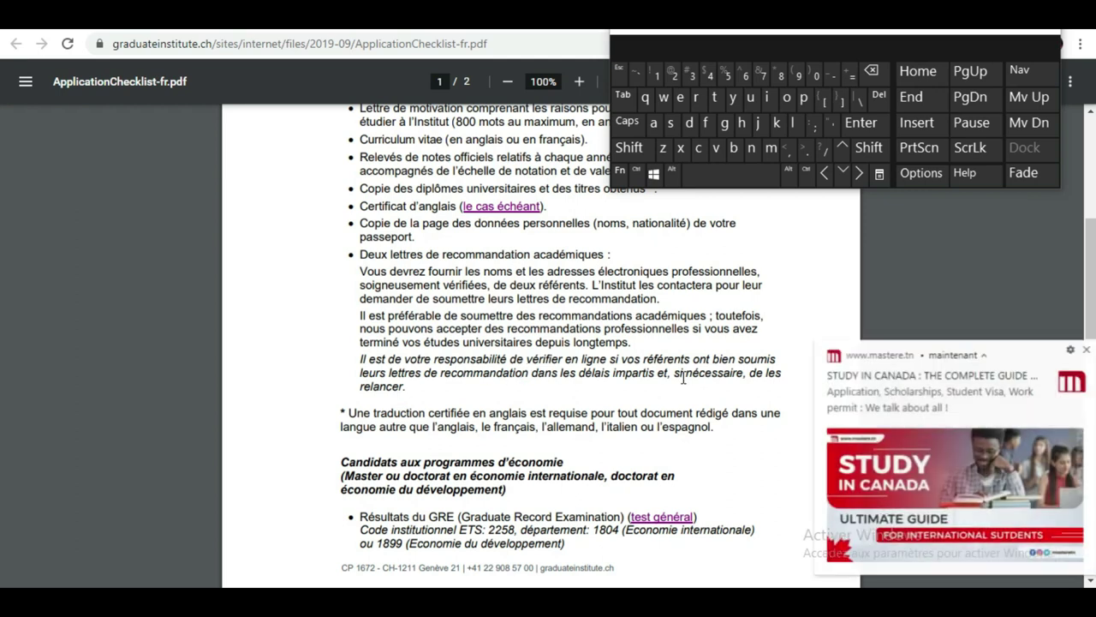
{"action": "left_click", "coordinate": [1077, 351]}
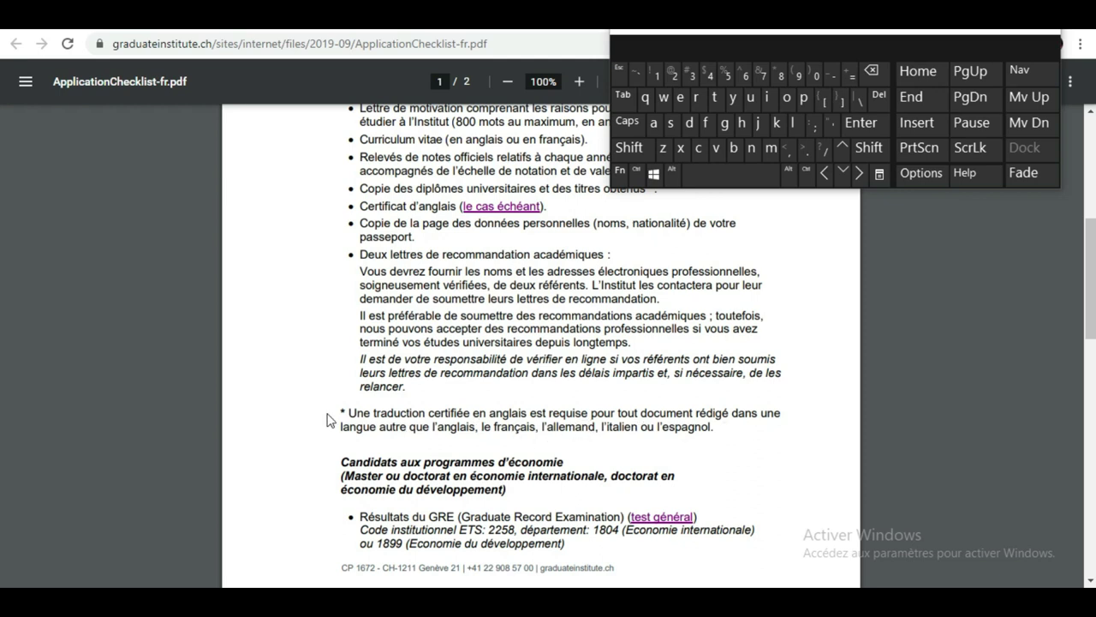
{"action": "left_click_drag", "start_coordinate": [347, 412], "coordinate": [718, 429]}
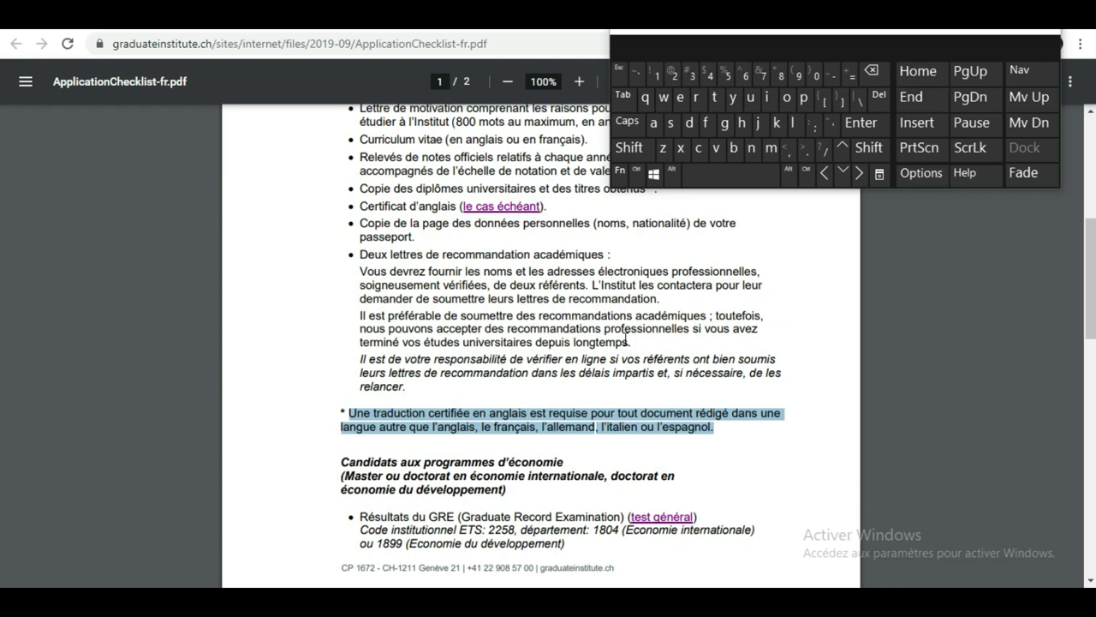
- Check the checklist's additional document requirements for economics, doctoral, Harvard Kennedy School dual master and financial aid candidates
{"action": "scroll", "coordinate": [626, 341], "scroll_direction": "down", "scroll_amount": 2}
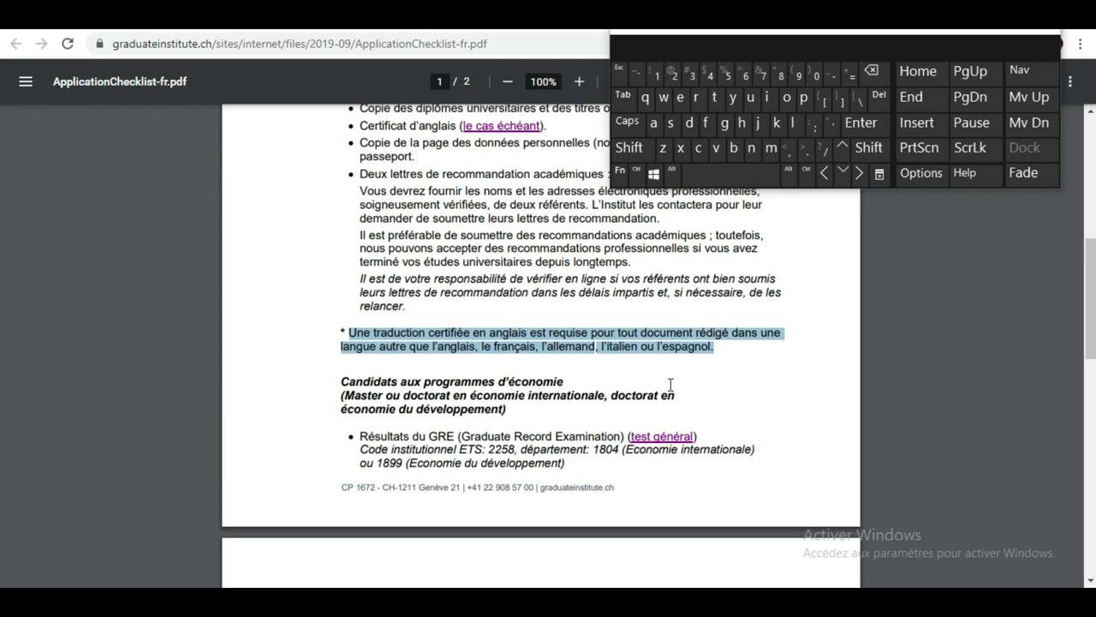
{"action": "scroll", "coordinate": [671, 384], "scroll_direction": "up", "scroll_amount": 3}
{"action": "scroll", "coordinate": [671, 386], "scroll_direction": "down", "scroll_amount": 10}
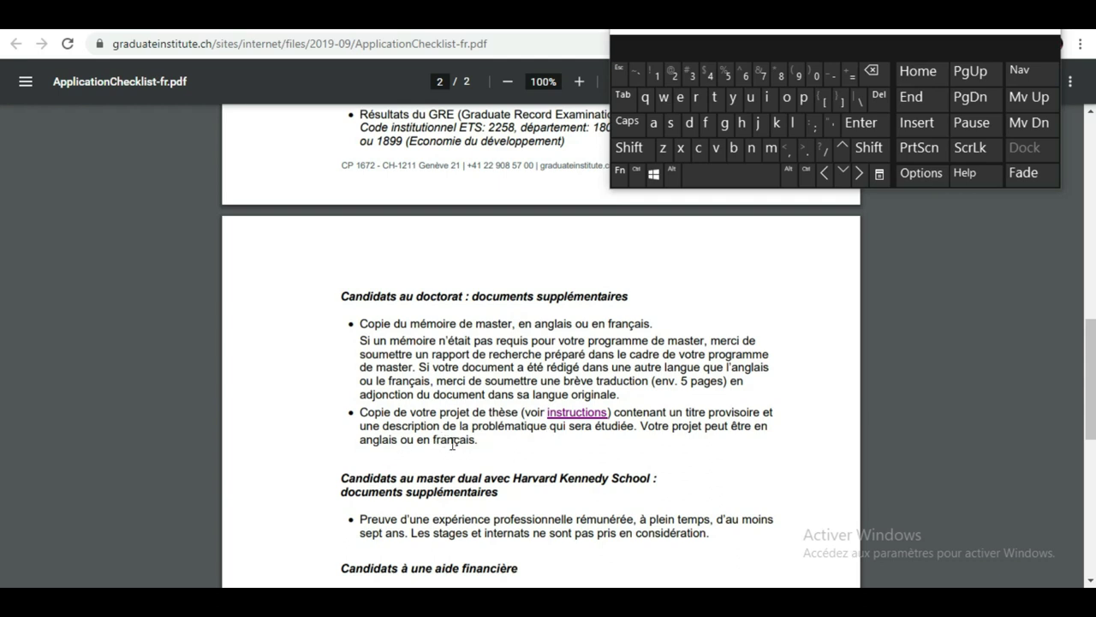
{"action": "scroll", "coordinate": [542, 369], "scroll_direction": "down", "scroll_amount": 3}
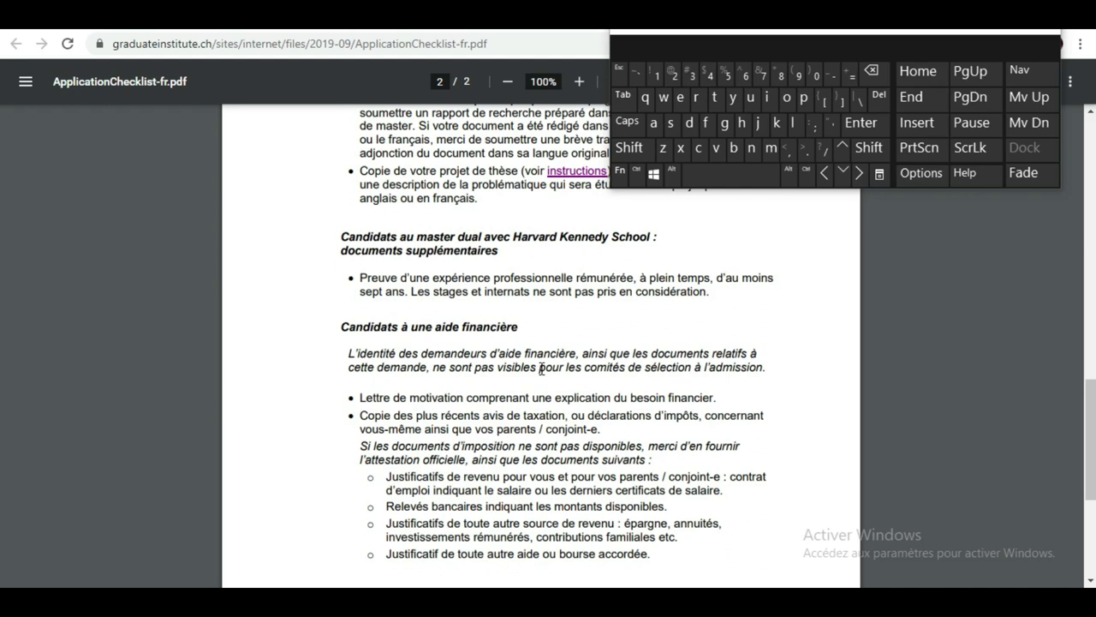
- Finish reading the financial aid documents in the checklist, then highlight the requirements listed under Tous les candidats
{"action": "scroll", "coordinate": [541, 369], "scroll_direction": "down", "scroll_amount": 3}
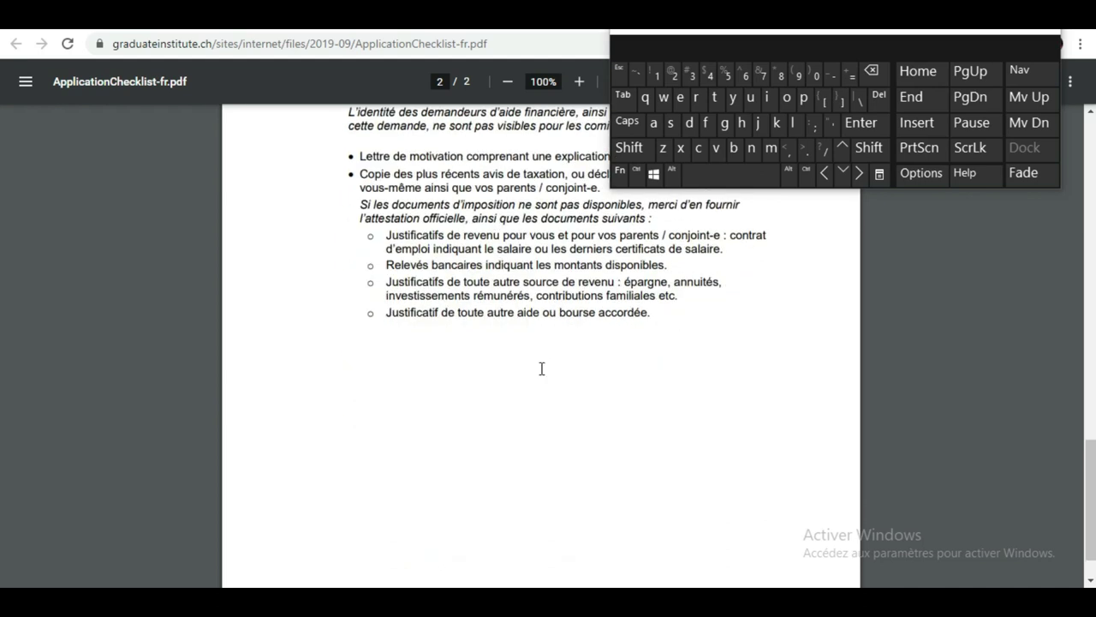
{"action": "scroll", "coordinate": [541, 369], "scroll_direction": "up", "scroll_amount": 15}
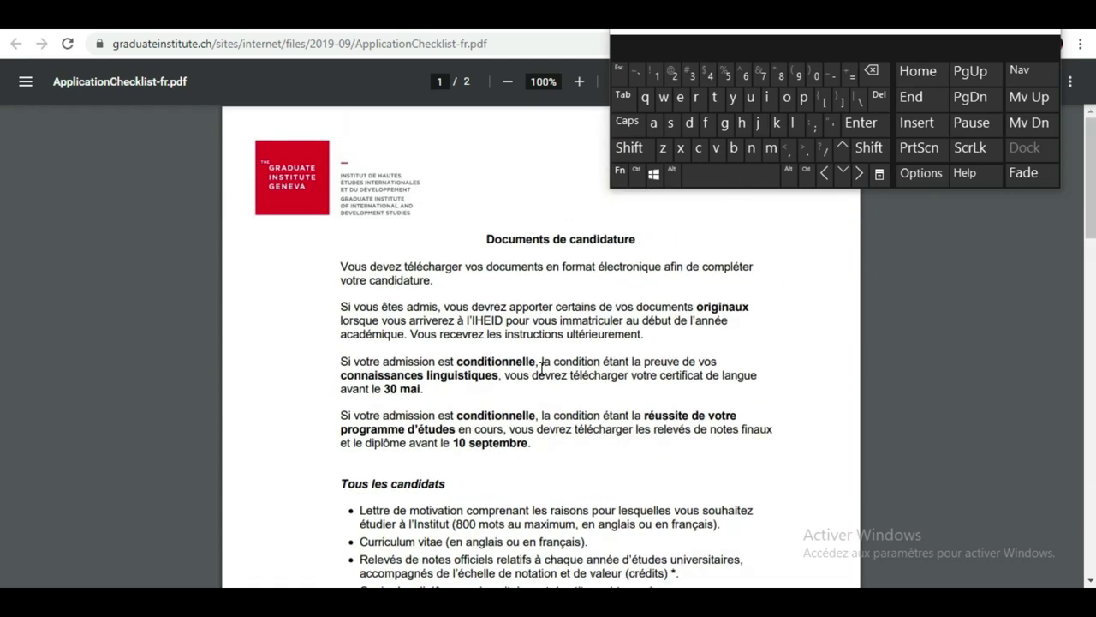
{"action": "scroll", "coordinate": [541, 369], "scroll_direction": "down", "scroll_amount": 3}
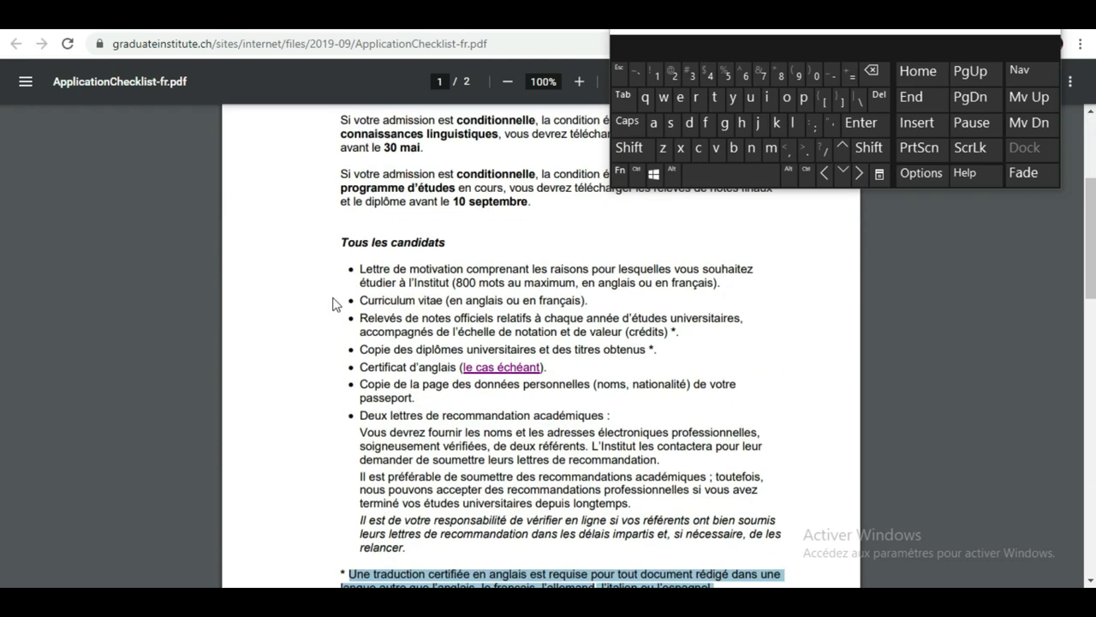
{"action": "left_click_drag", "start_coordinate": [358, 256], "coordinate": [645, 507]}
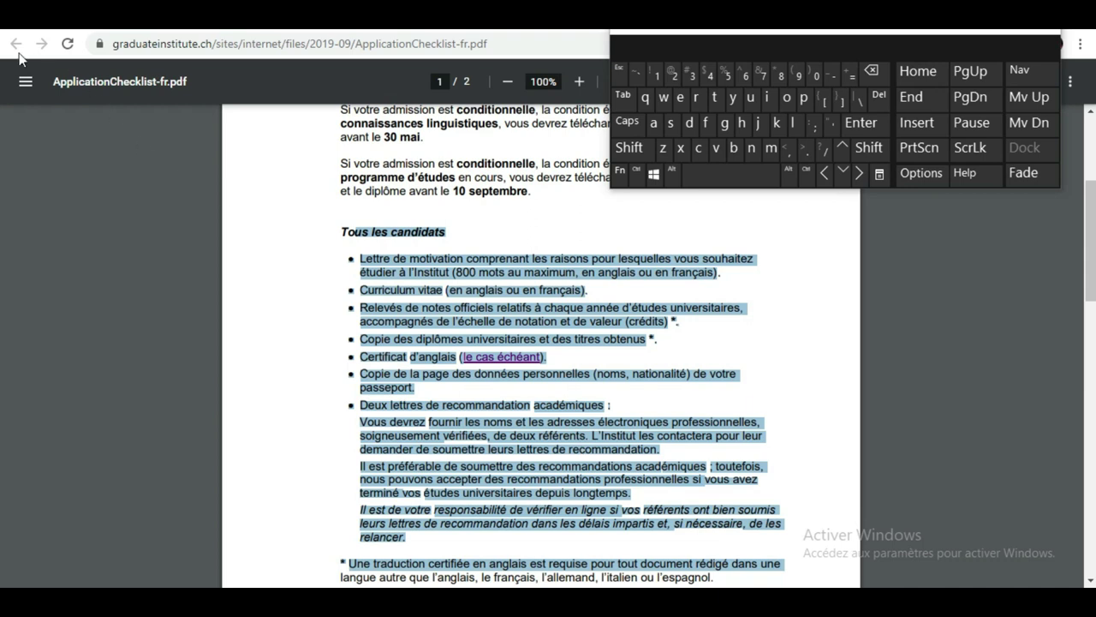
- Return to the Dossier de candidature page, recheck the application steps and deadlines, and proceed to the Données personnelles page
{"action": "left_click_drag", "start_coordinate": [907, 44], "coordinate": [954, 184]}
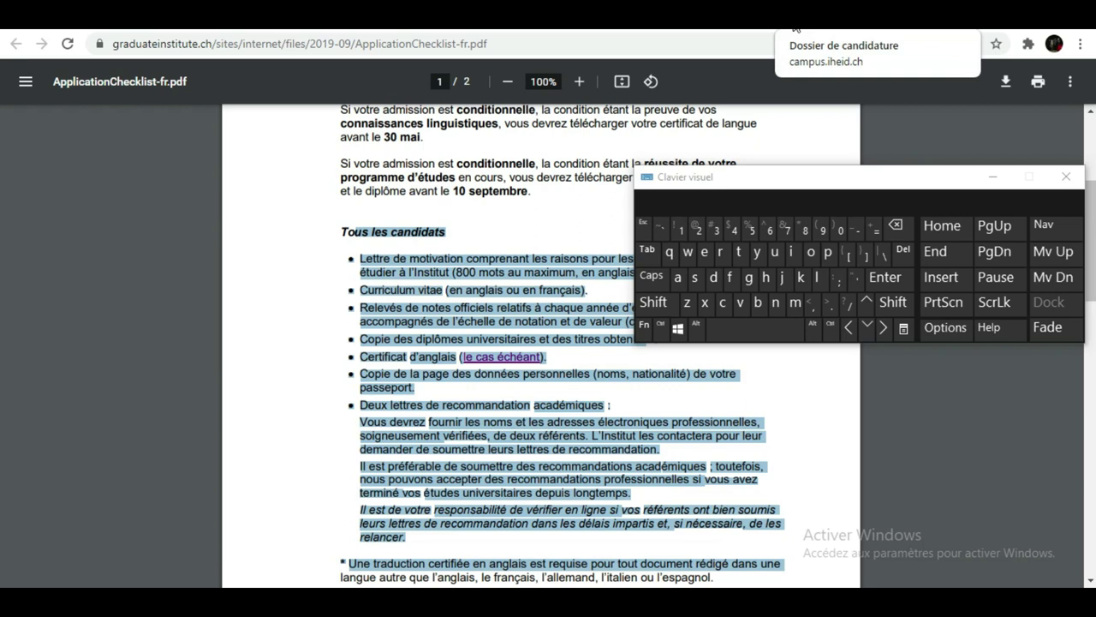
{"action": "left_click", "coordinate": [795, 28]}
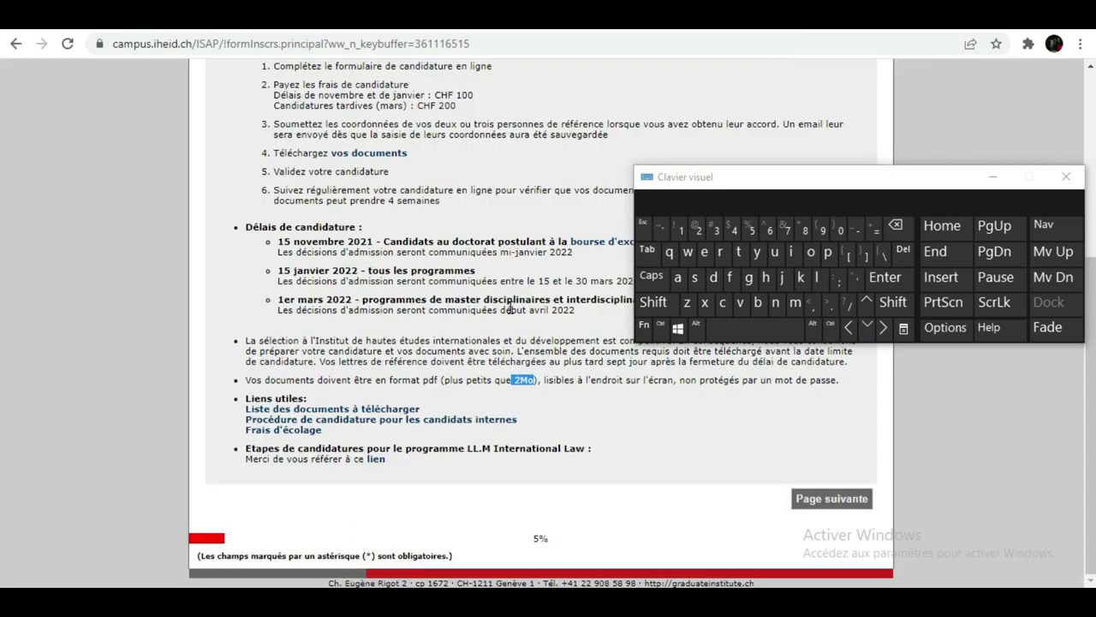
{"action": "scroll", "coordinate": [498, 345], "scroll_direction": "up", "scroll_amount": 4}
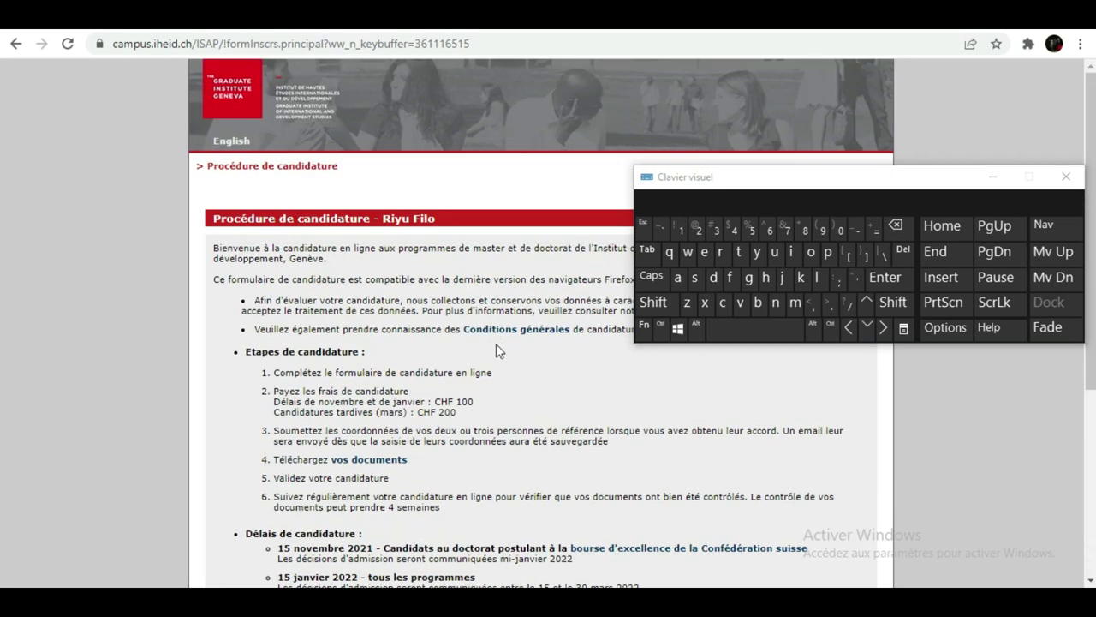
{"action": "scroll", "coordinate": [496, 344], "scroll_direction": "down", "scroll_amount": 5}
{"action": "scroll", "coordinate": [496, 343], "scroll_direction": "up", "scroll_amount": 3}
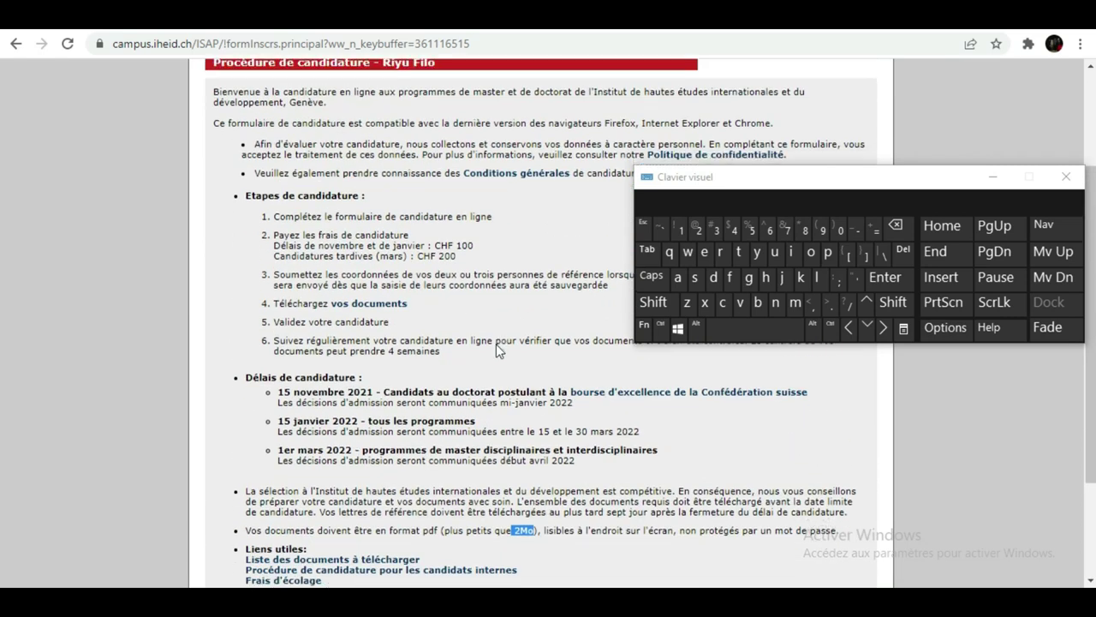
{"action": "scroll", "coordinate": [496, 343], "scroll_direction": "down", "scroll_amount": 2}
{"action": "left_click", "coordinate": [815, 504]}
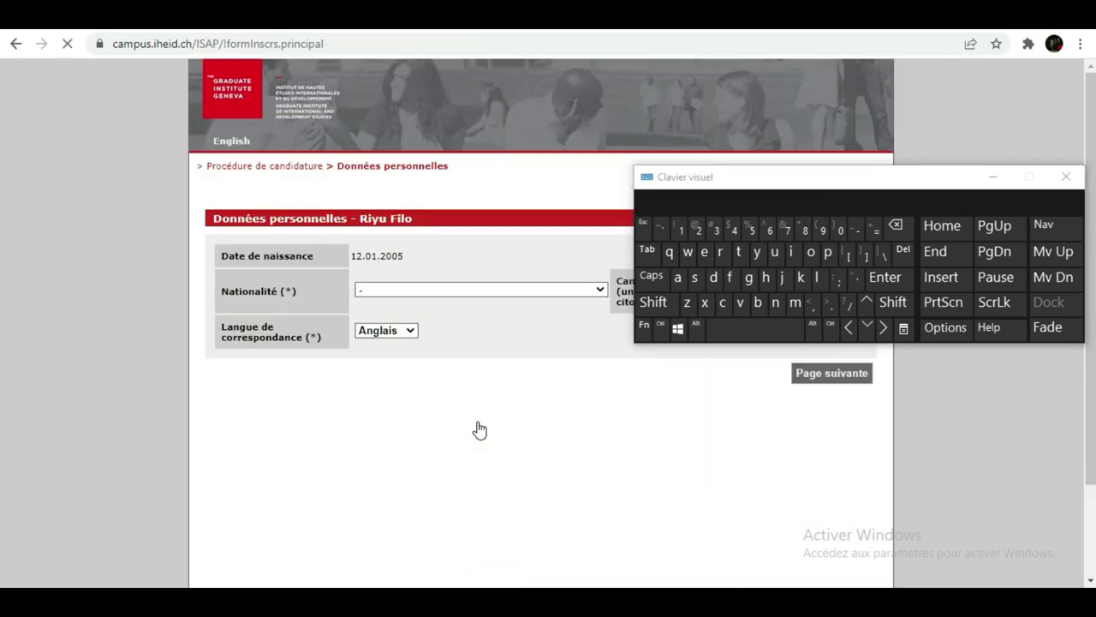
- Move the on-screen keyboard clear of the form, view the nationality choices and try to open the canton of origin list
{"action": "left_click_drag", "start_coordinate": [880, 179], "coordinate": [707, 430]}
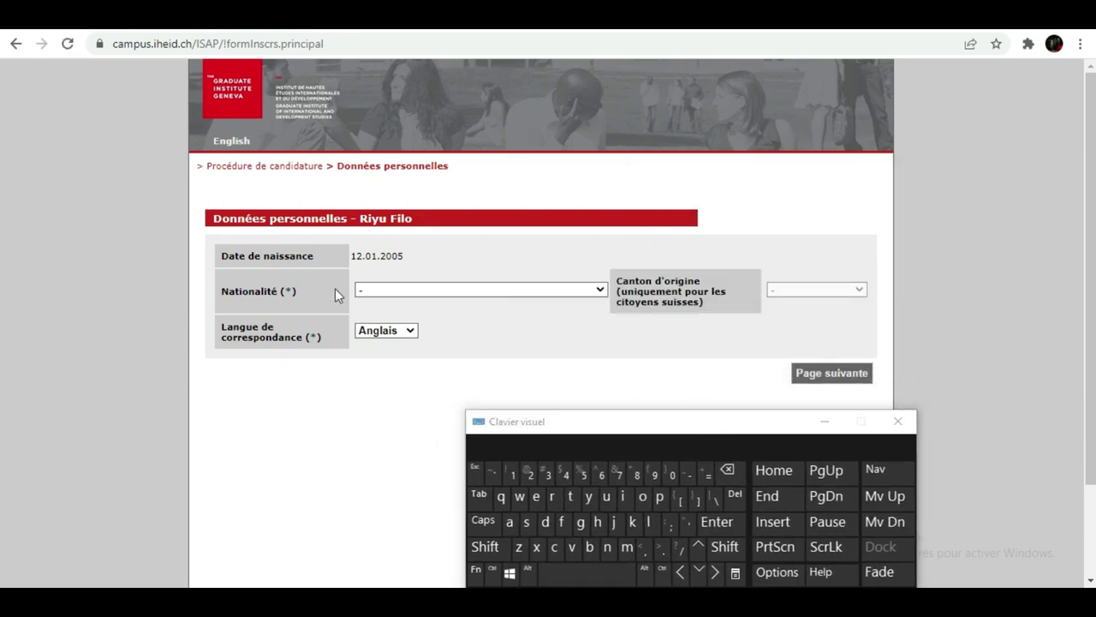
{"action": "left_click", "coordinate": [594, 291]}
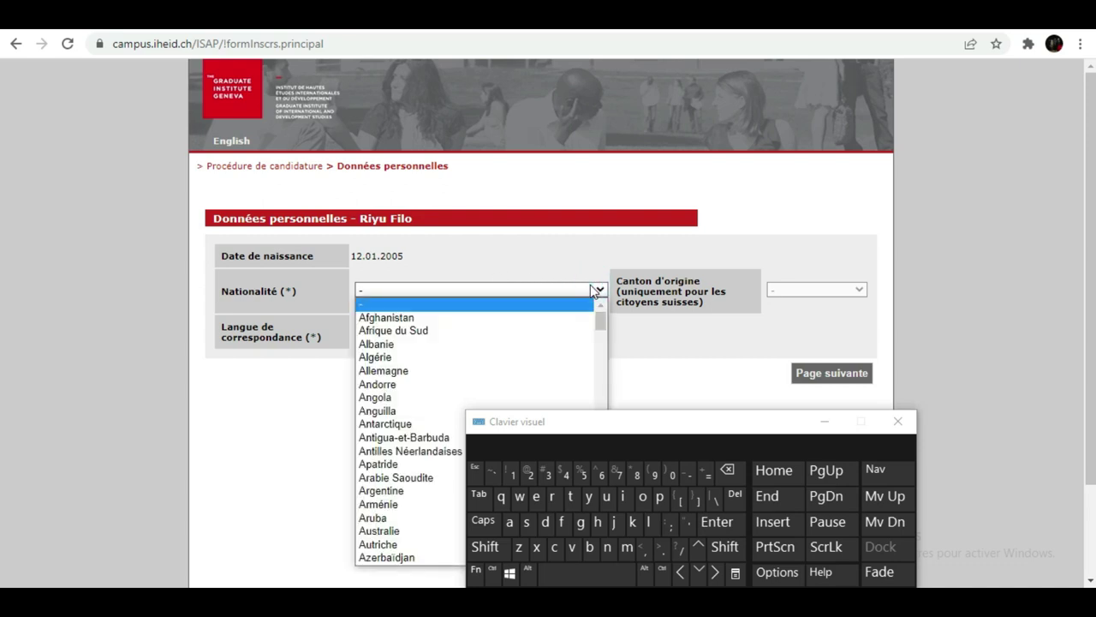
{"action": "left_click", "coordinate": [838, 293]}
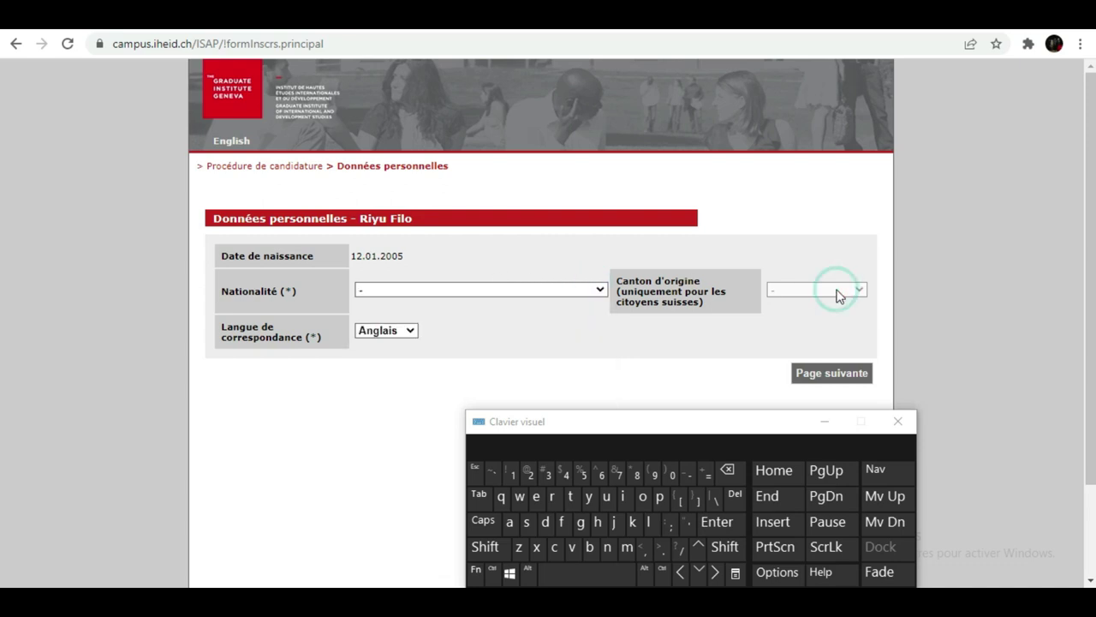
{"action": "left_click", "coordinate": [861, 289]}
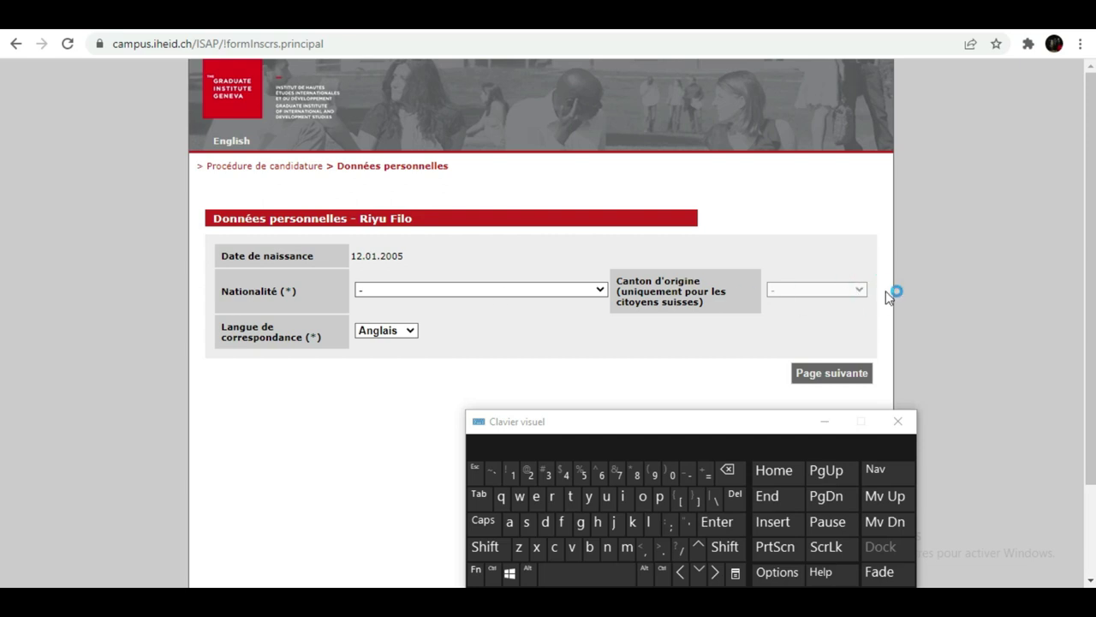
{"action": "left_click", "coordinate": [838, 295]}
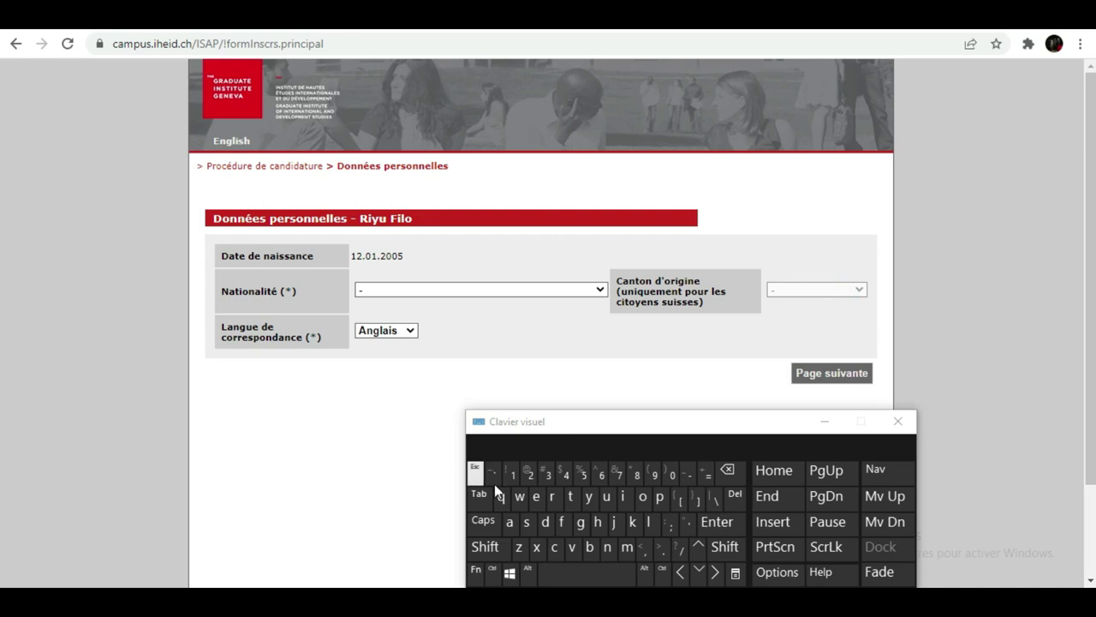
- Look over the Données personnelles form and try to continue to the next page without choosing a nationality
{"action": "left_click_drag", "start_coordinate": [603, 426], "coordinate": [782, 87]}
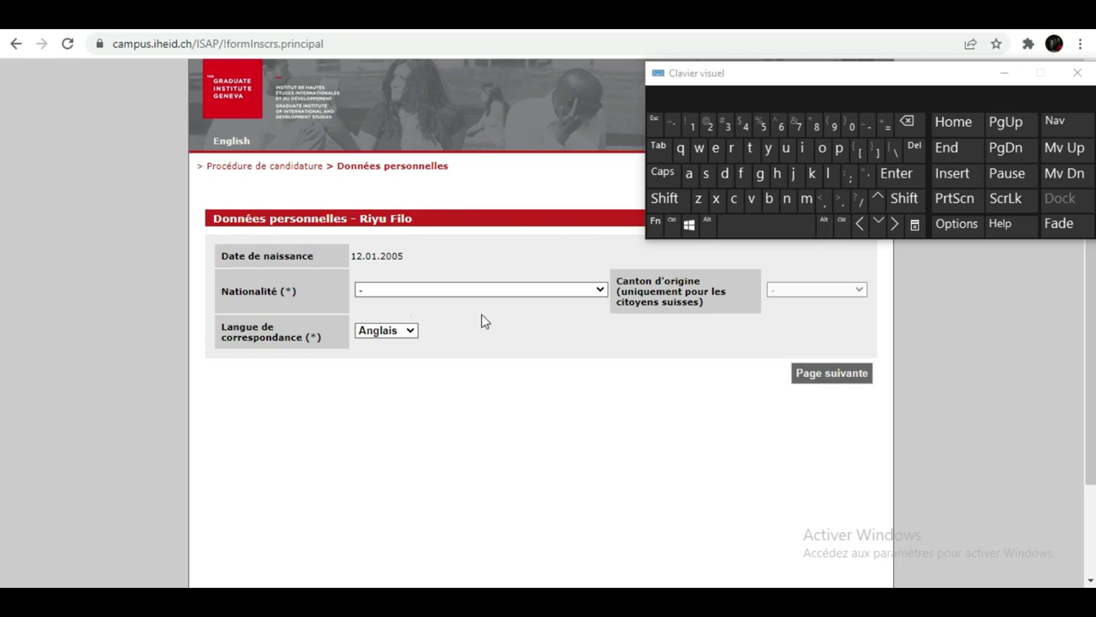
{"action": "scroll", "coordinate": [481, 321], "scroll_direction": "down", "scroll_amount": 3}
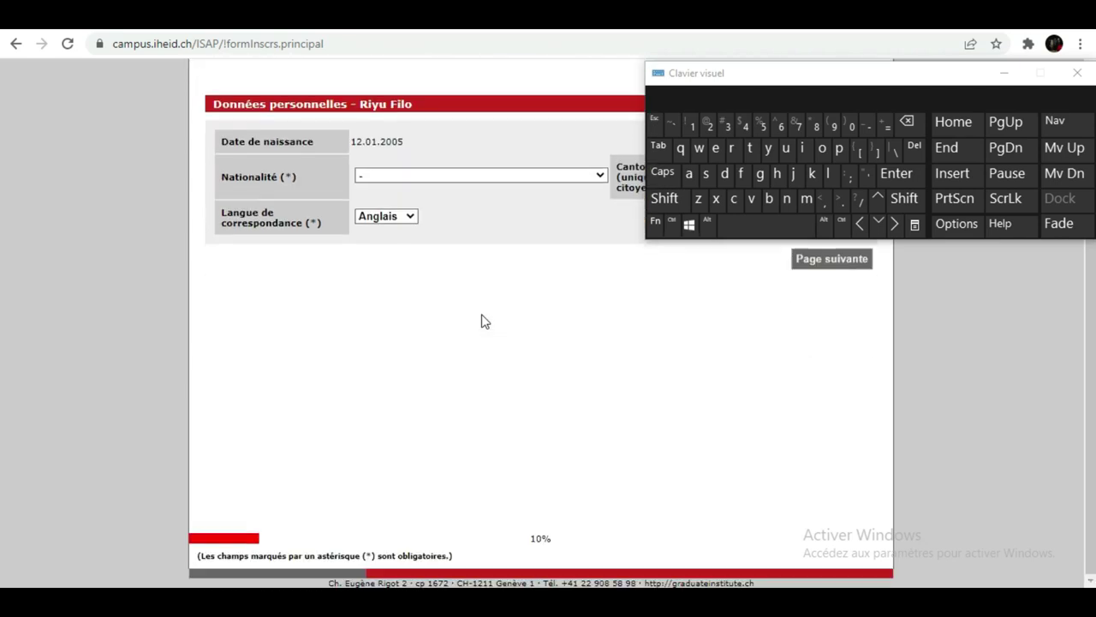
{"action": "scroll", "coordinate": [482, 321], "scroll_direction": "up", "scroll_amount": 2}
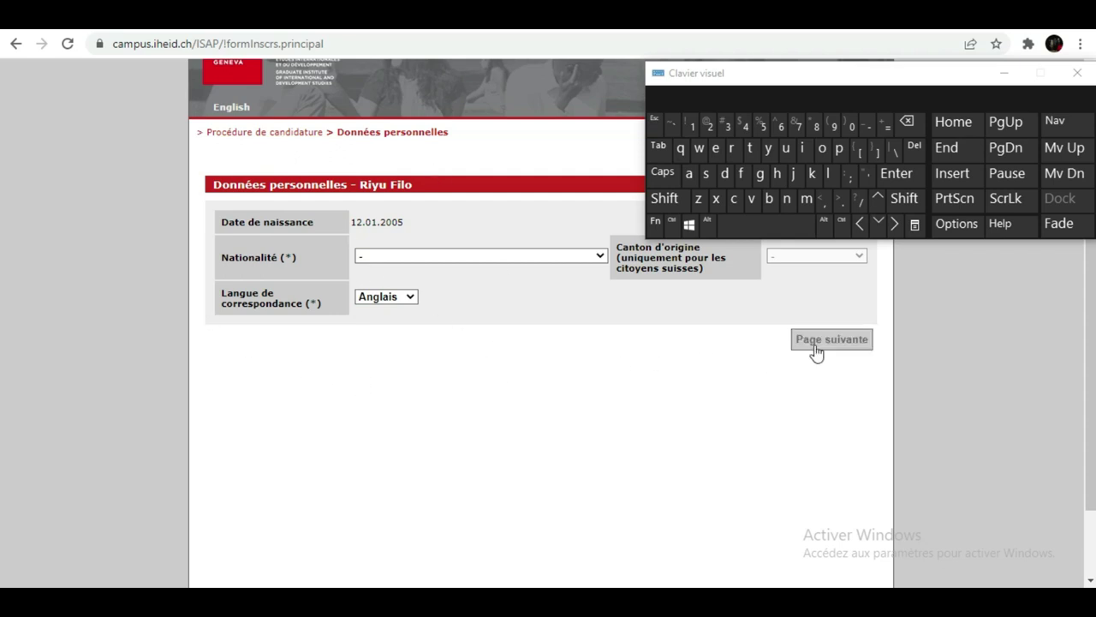
{"action": "scroll", "coordinate": [470, 387], "scroll_direction": "up", "scroll_amount": 1}
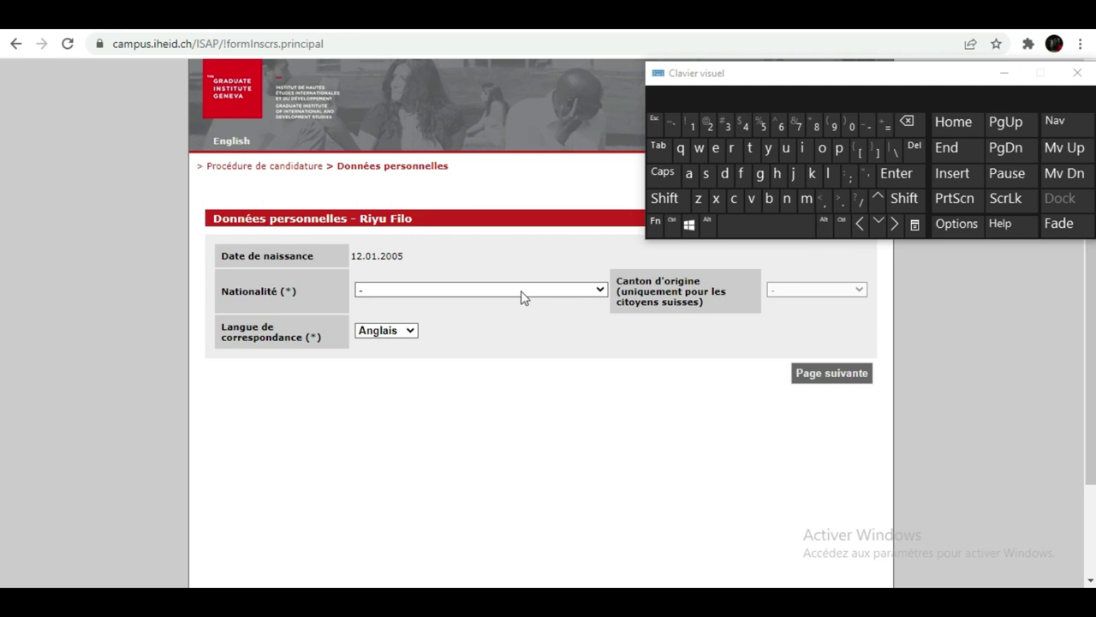
{"action": "left_click", "coordinate": [817, 377]}
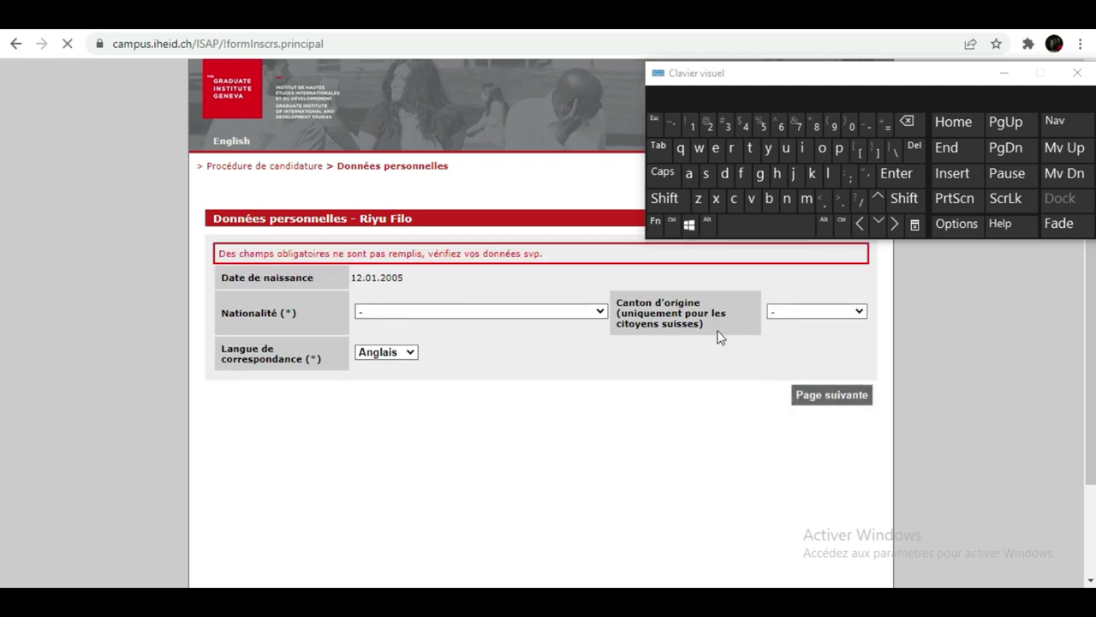
- Set the applicant's nationality to Côte d'Ivoire
{"action": "scroll", "coordinate": [624, 337], "scroll_direction": "up", "scroll_amount": 2}
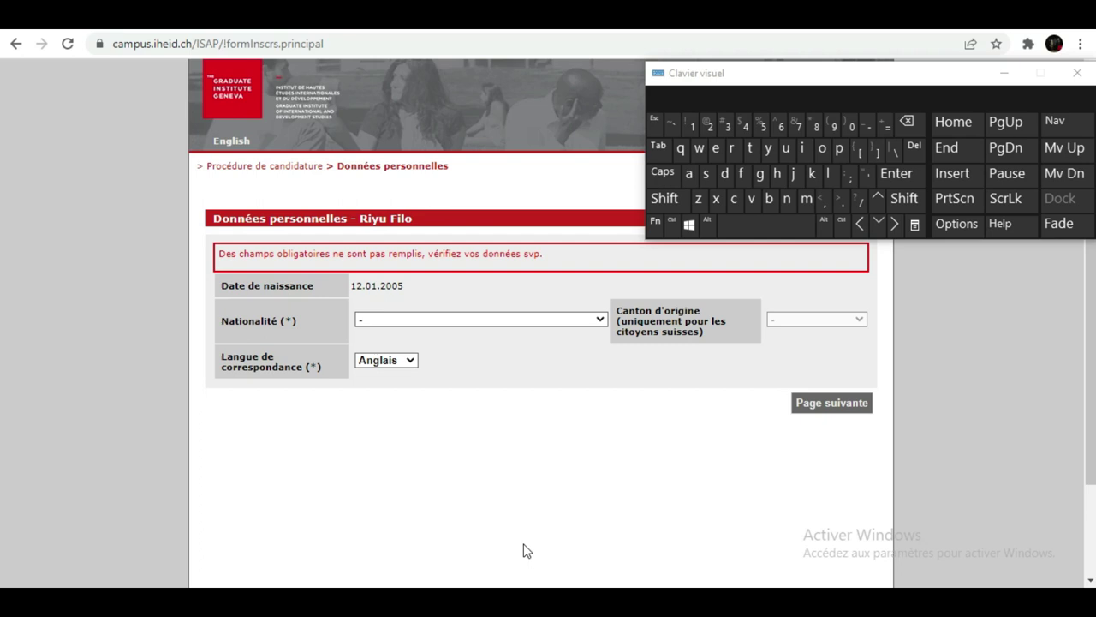
{"action": "left_click", "coordinate": [567, 321]}
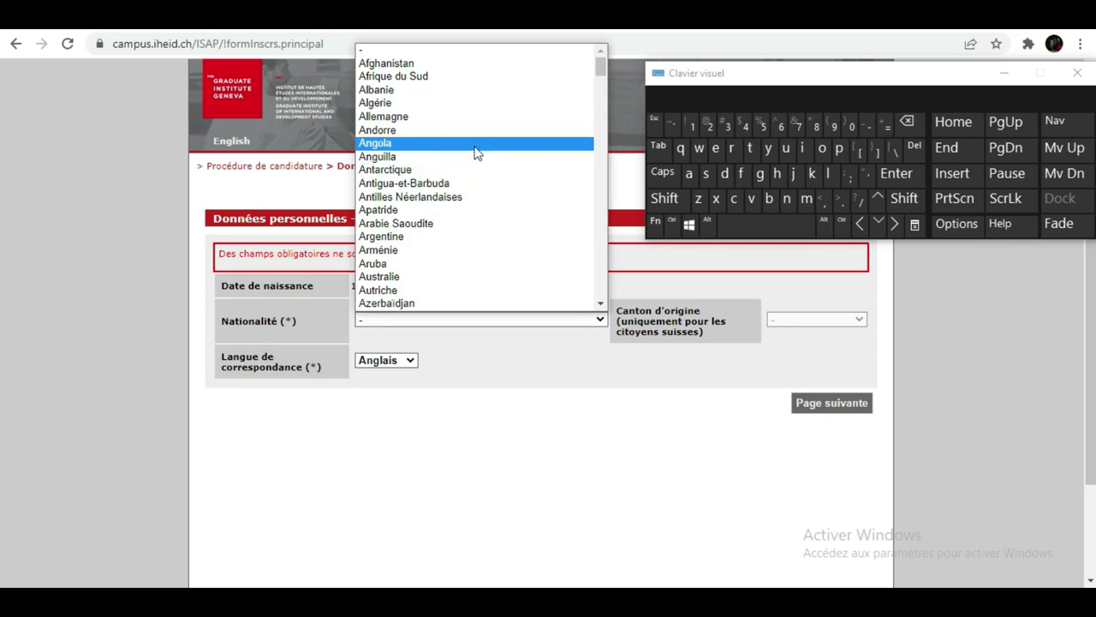
{"action": "scroll", "coordinate": [475, 152], "scroll_direction": "down", "scroll_amount": 12}
{"action": "scroll", "coordinate": [437, 189], "scroll_direction": "down", "scroll_amount": 8}
{"action": "scroll", "coordinate": [431, 202], "scroll_direction": "up", "scroll_amount": 20}
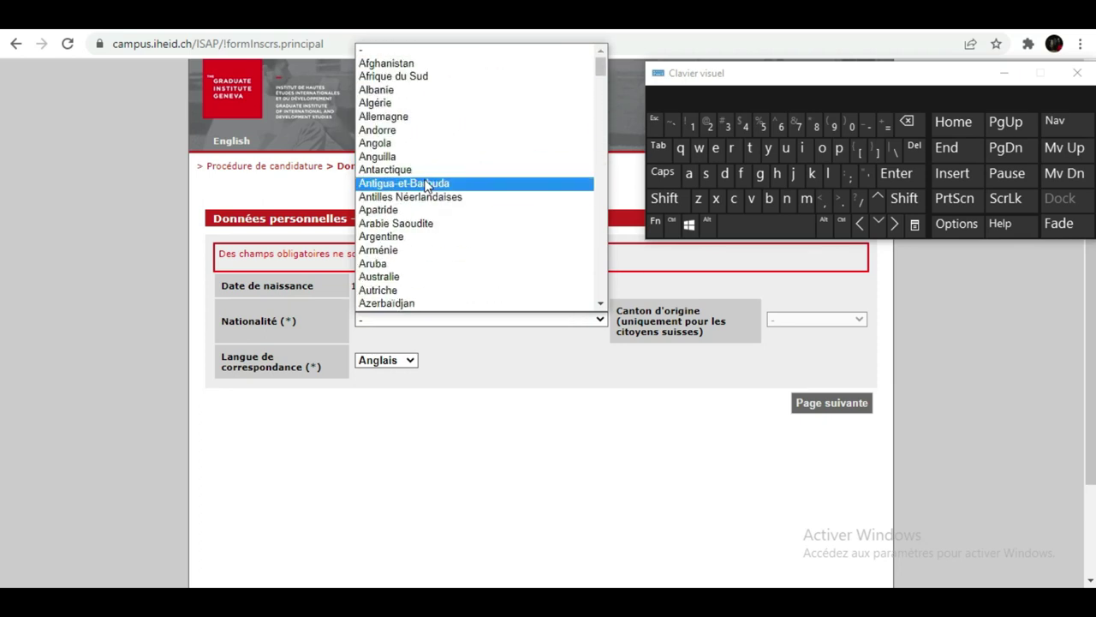
{"action": "scroll", "coordinate": [429, 197], "scroll_direction": "down", "scroll_amount": 12}
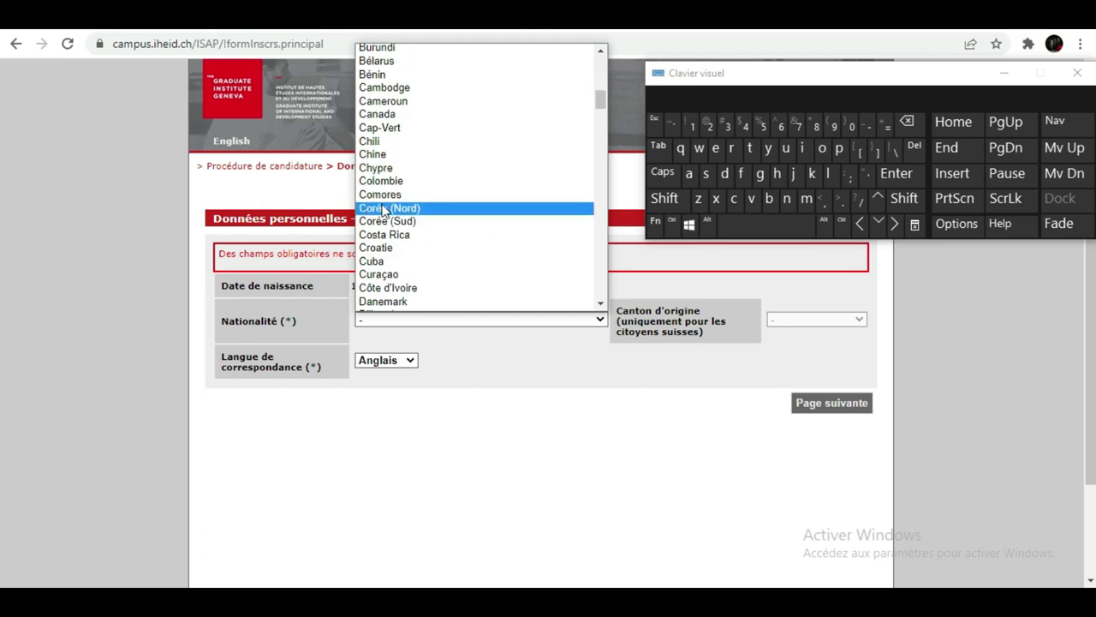
{"action": "left_click", "coordinate": [416, 290]}
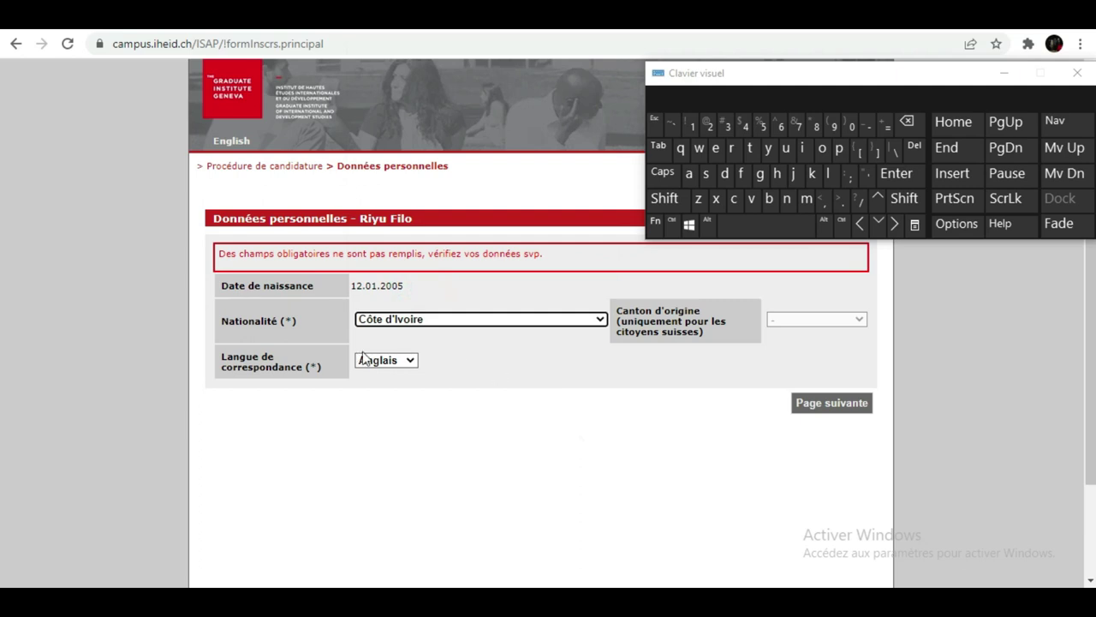
- Set the correspondence language to Français and submit the personal data to reach the Programme d'études envisagées page
{"action": "left_click", "coordinate": [390, 362]}
{"action": "left_click", "coordinate": [392, 386]}
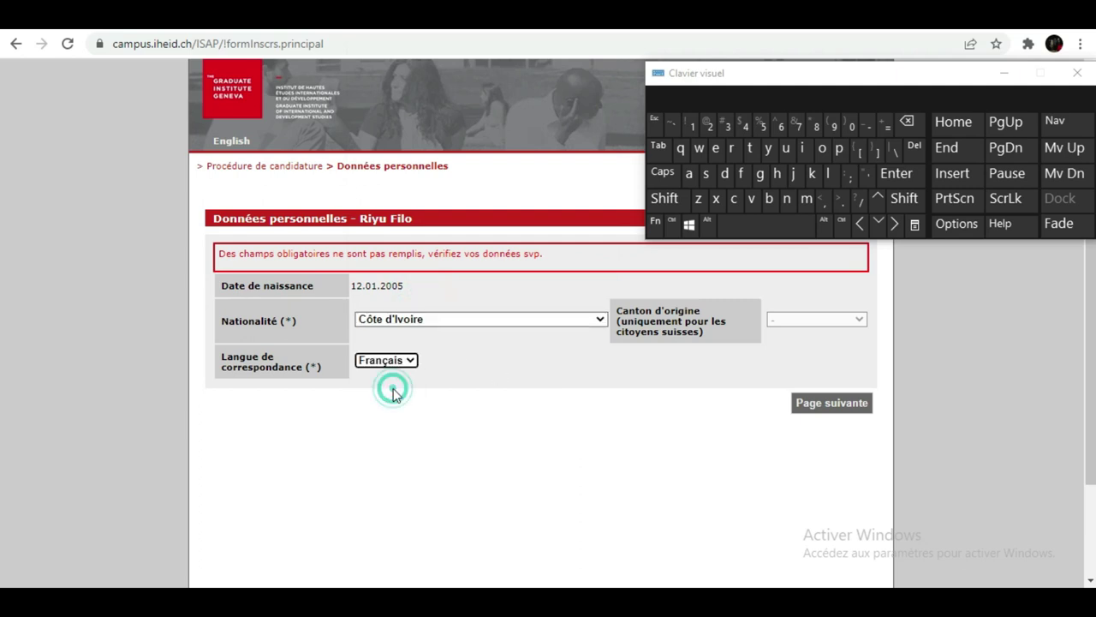
{"action": "left_click", "coordinate": [822, 403]}
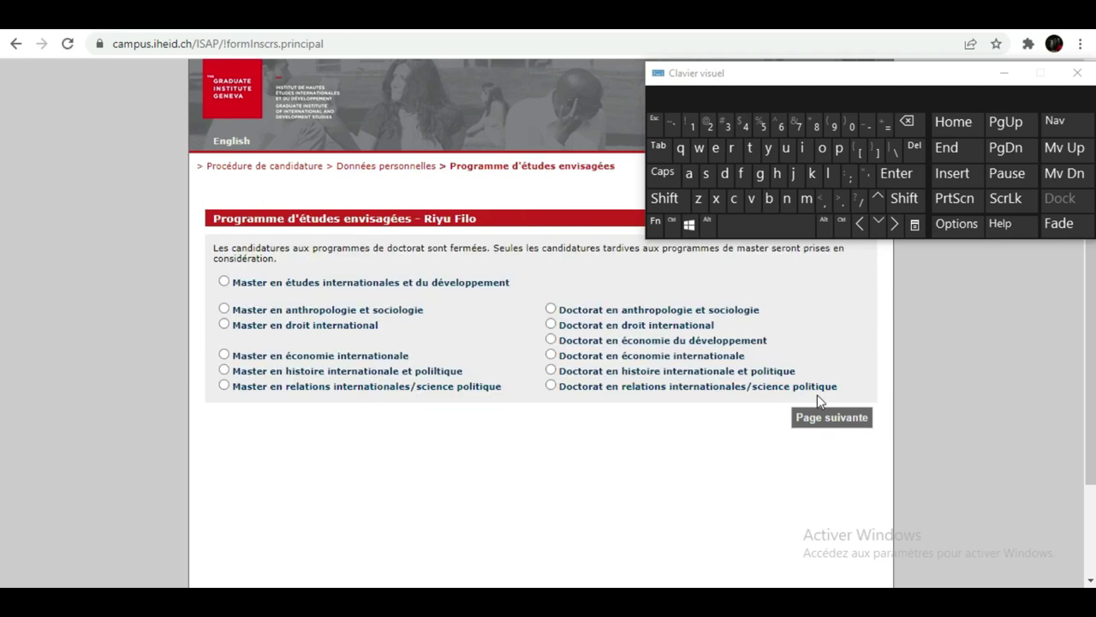